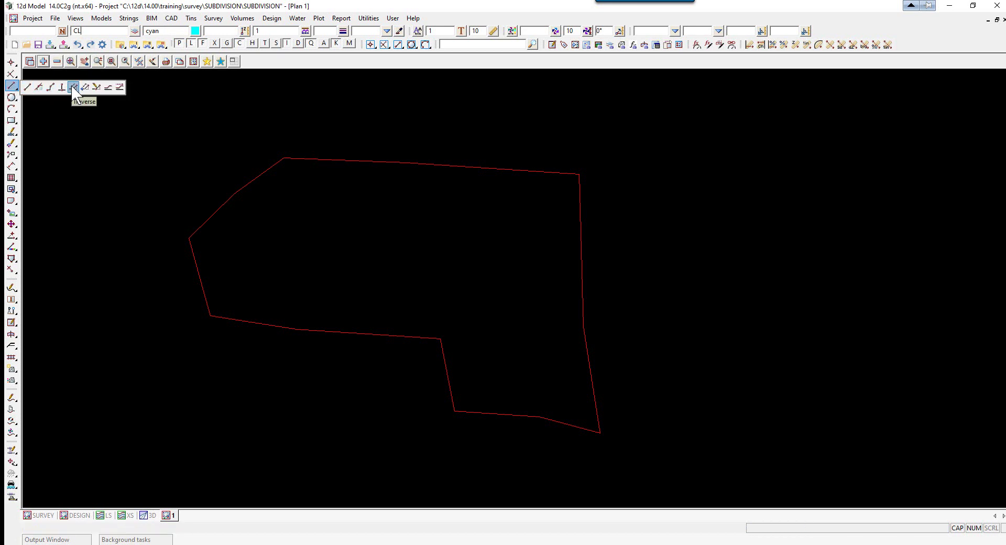
# - Start a traverse at X 965 just outside the boundary's southern edge and run its first leg on bearing 350.30 for a distance of 89
pyautogui.click(73, 87)
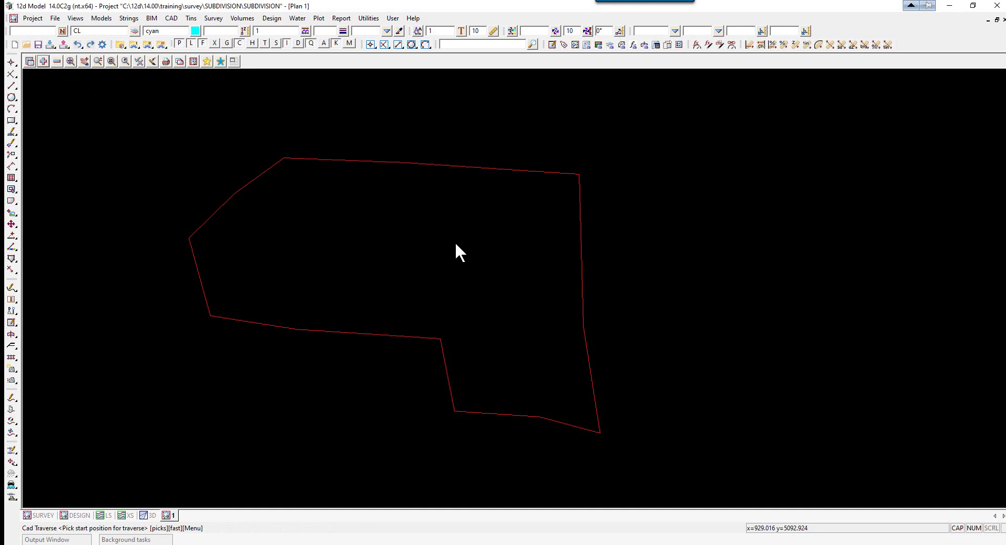
pyautogui.write('965')
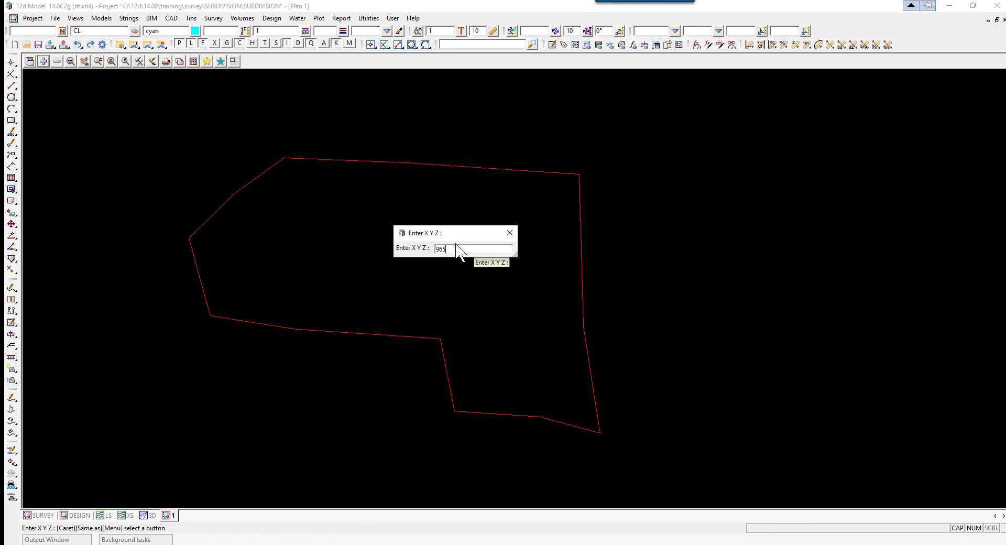
pyautogui.write(' 499')
pyautogui.press('Return')
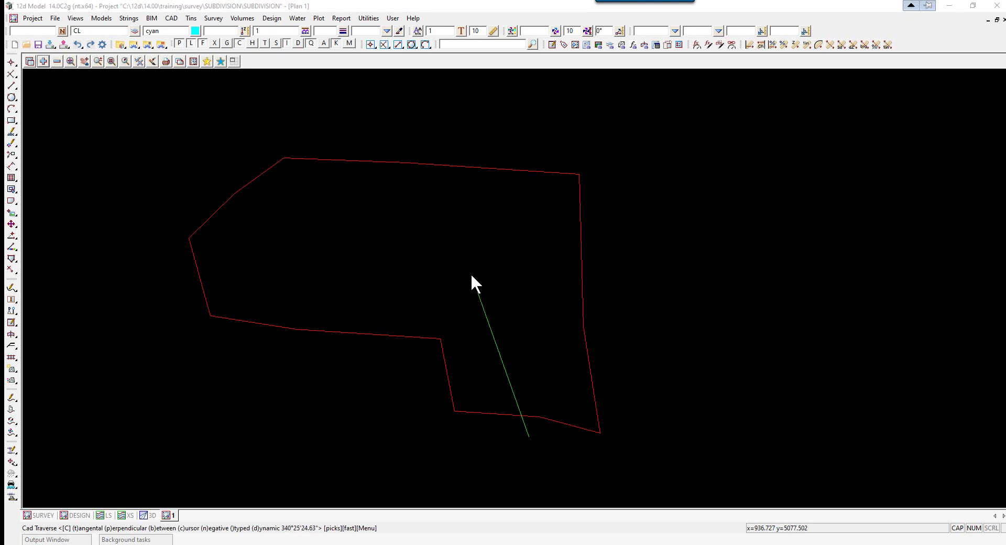
pyautogui.write('350.30')
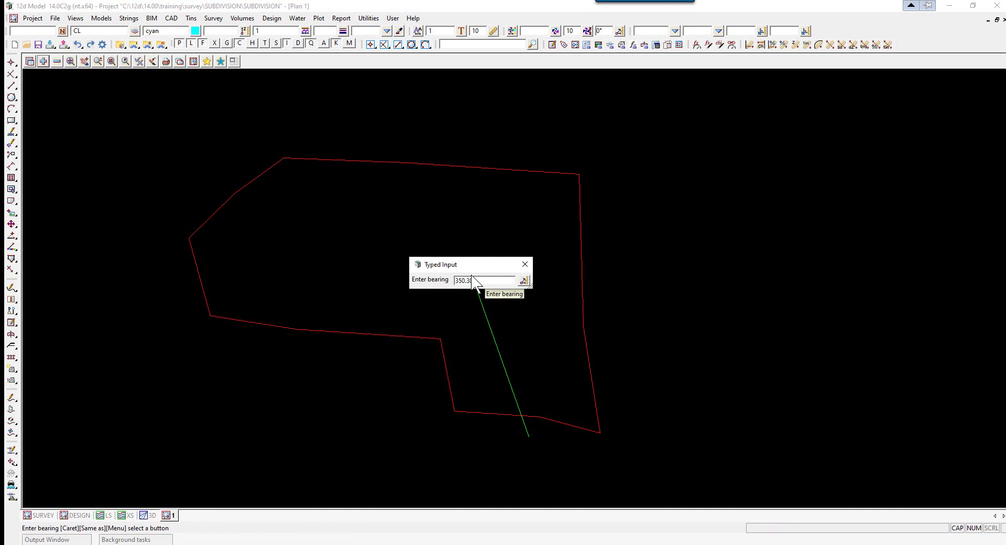
pyautogui.press('Return')
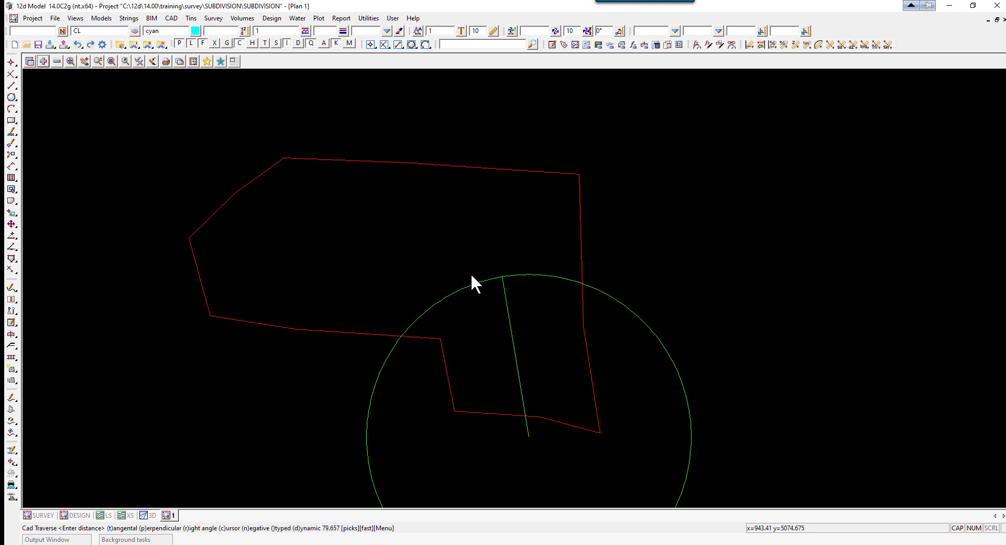
pyautogui.write('89')
pyautogui.press('Return')
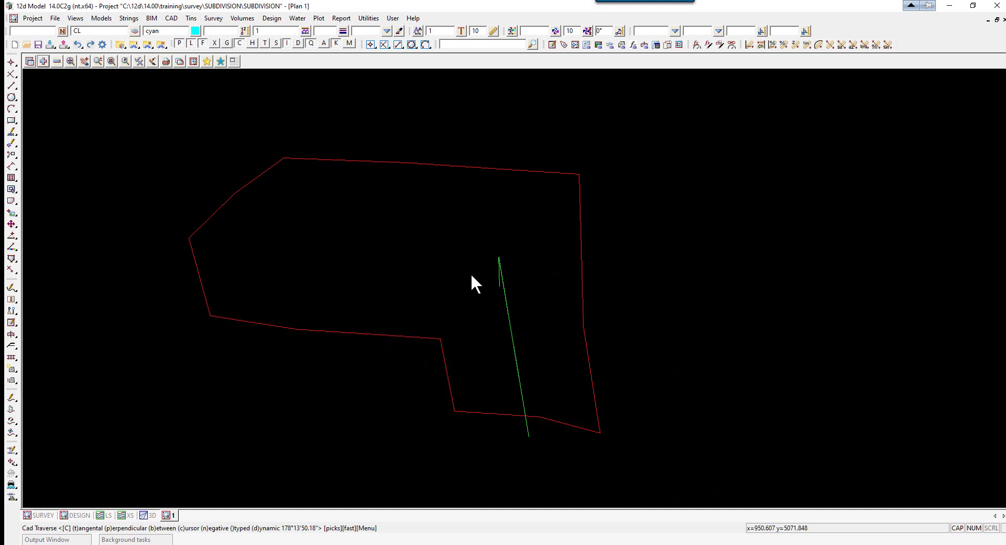
# - Add a second traverse leg heading west on bearing 273.45 and end the traverse
pyautogui.write('27')
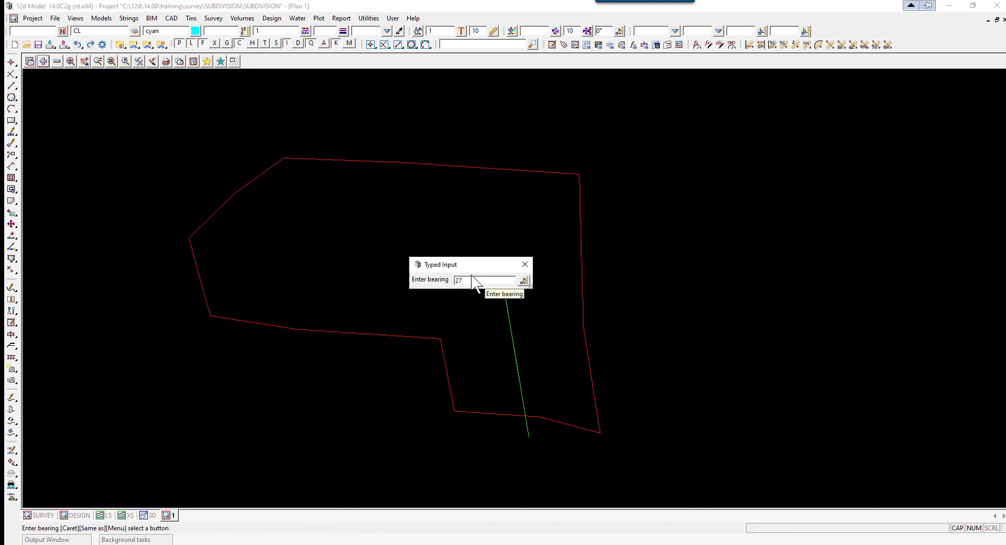
pyautogui.write('3.45')
pyautogui.press('Return')
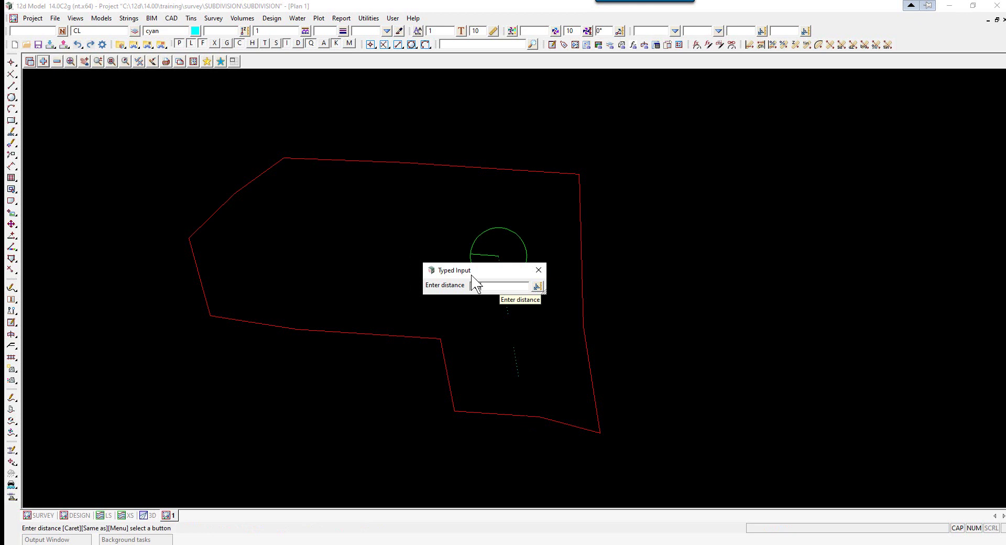
pyautogui.press('Return')
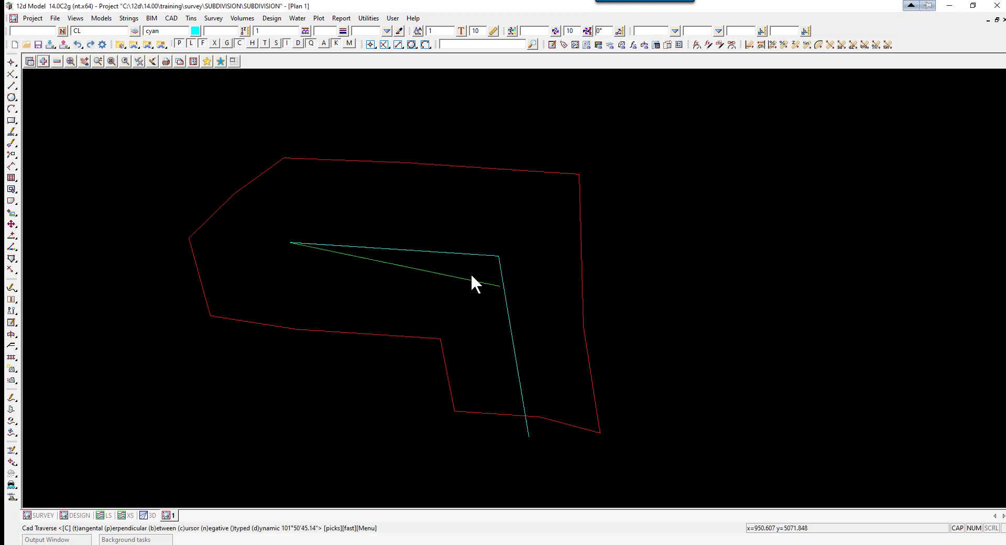
pyautogui.press('Escape')
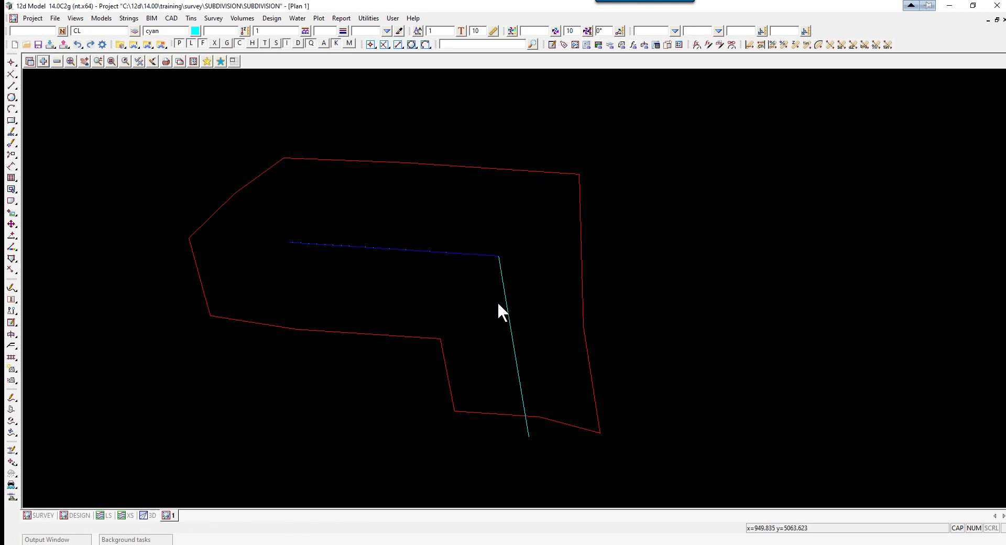
# - Join the two centreline legs with a fillet of radius -20, starting from the southern leg
pyautogui.click(12, 258)
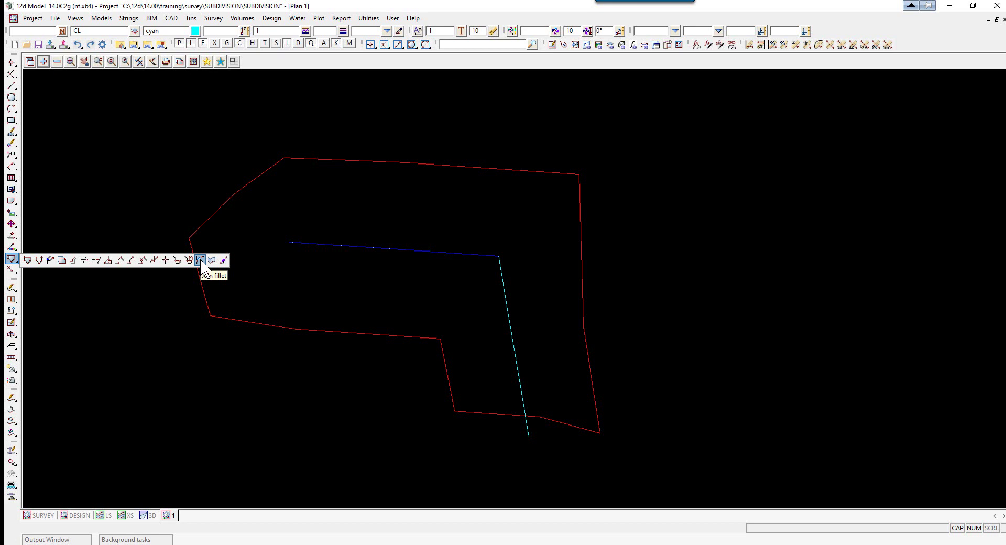
pyautogui.click(200, 260)
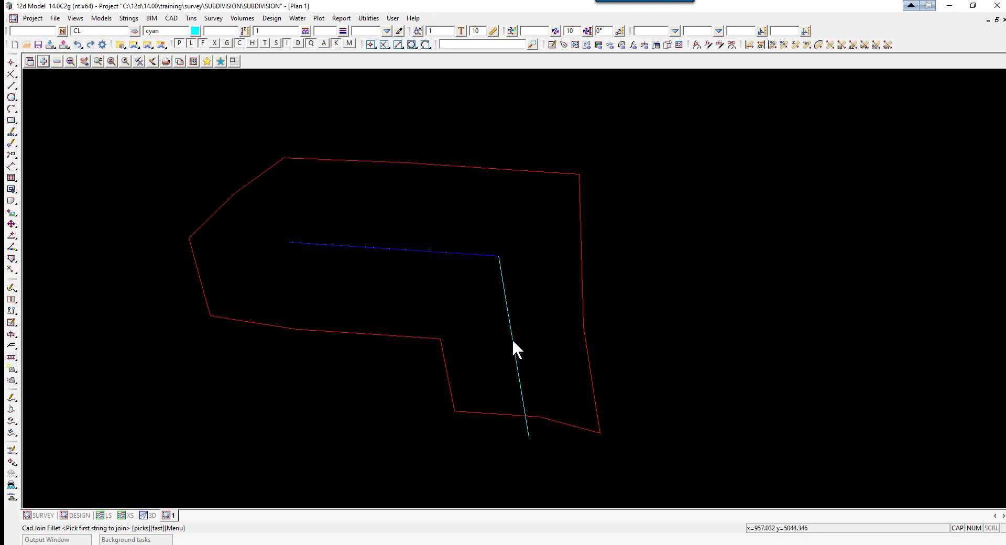
pyautogui.click(509, 317)
pyautogui.middleClick(508, 316)
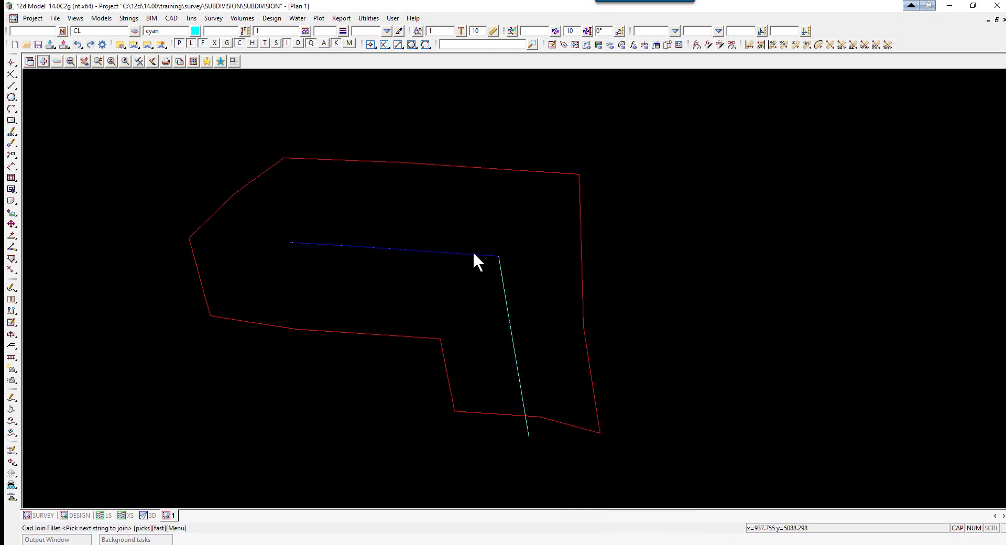
pyautogui.click(435, 250)
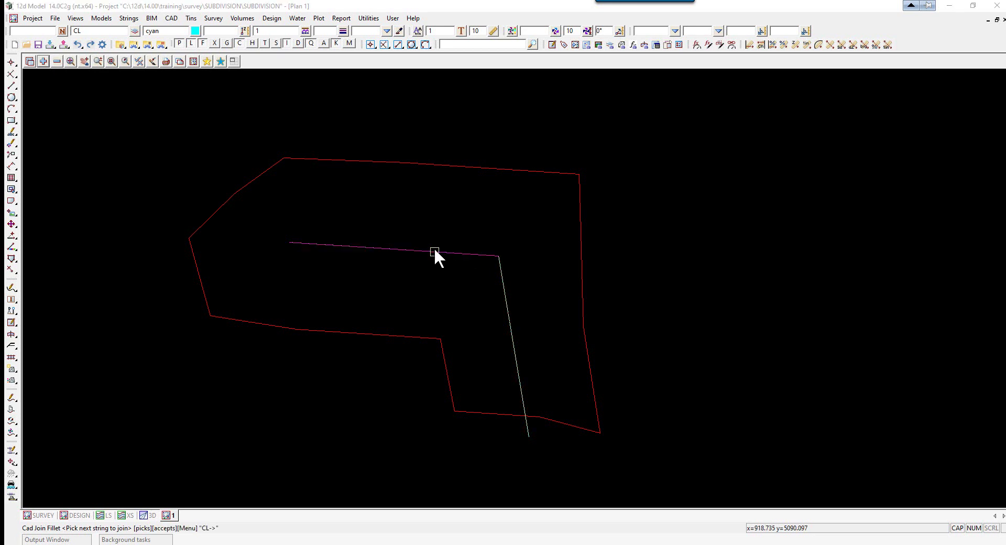
pyautogui.middleClick(434, 250)
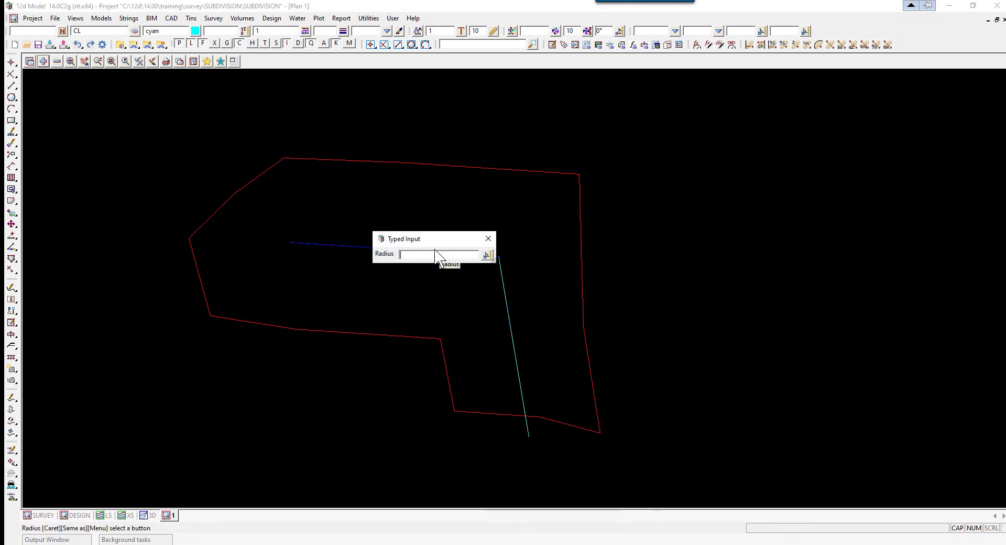
pyautogui.write('-20')
pyautogui.press('Return')
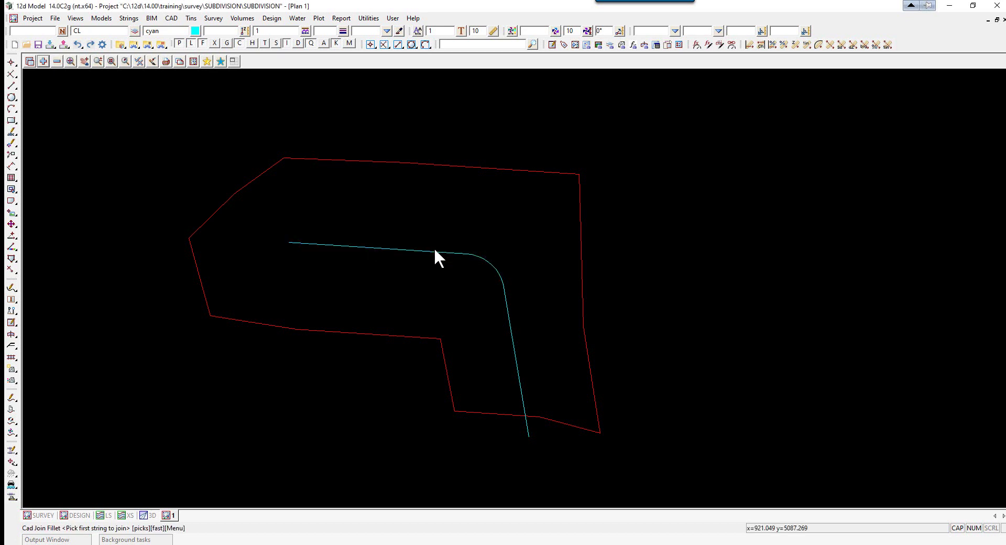
# - Set the default string name and model to BDY and the default colour to red
pyautogui.scroll(2, 438, 290)
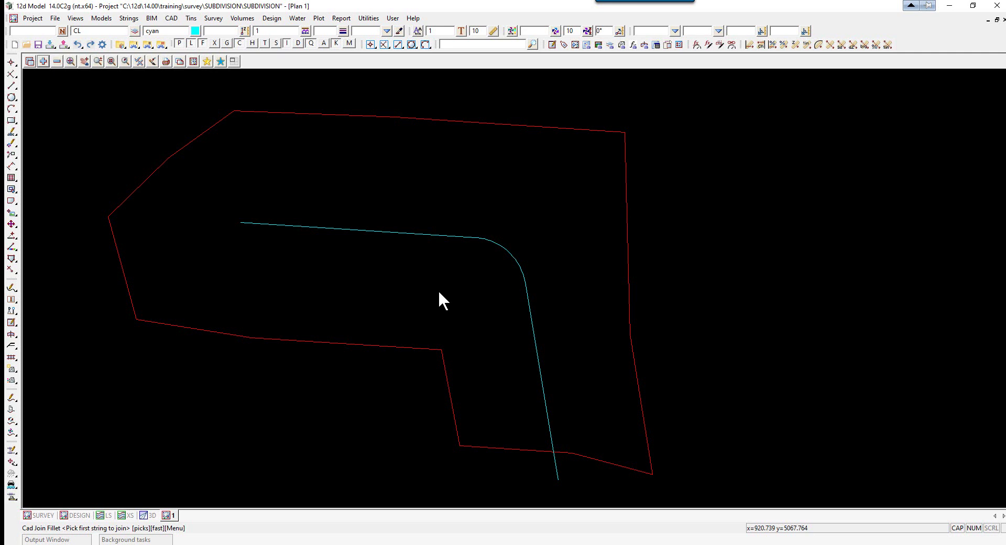
pyautogui.click(33, 30)
pyautogui.write('BDY')
pyautogui.press('Tab')
pyautogui.write('BDY')
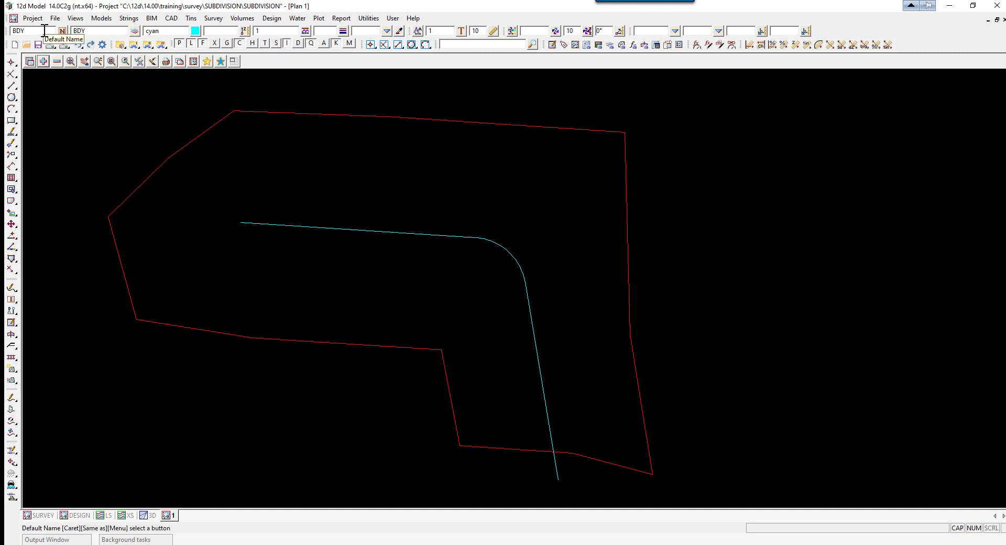
pyautogui.click(195, 30)
pyautogui.doubleClick(309, 80)
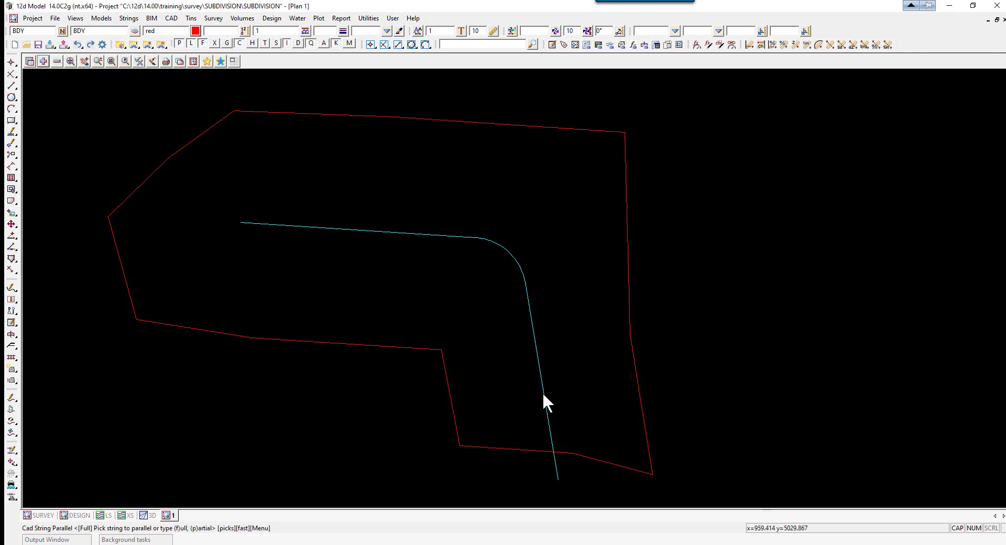
# - Create a full parallel of the centreline at an offset distance of -7.5 for the inner road boundary
pyautogui.click(538, 362)
pyautogui.click(539, 366)
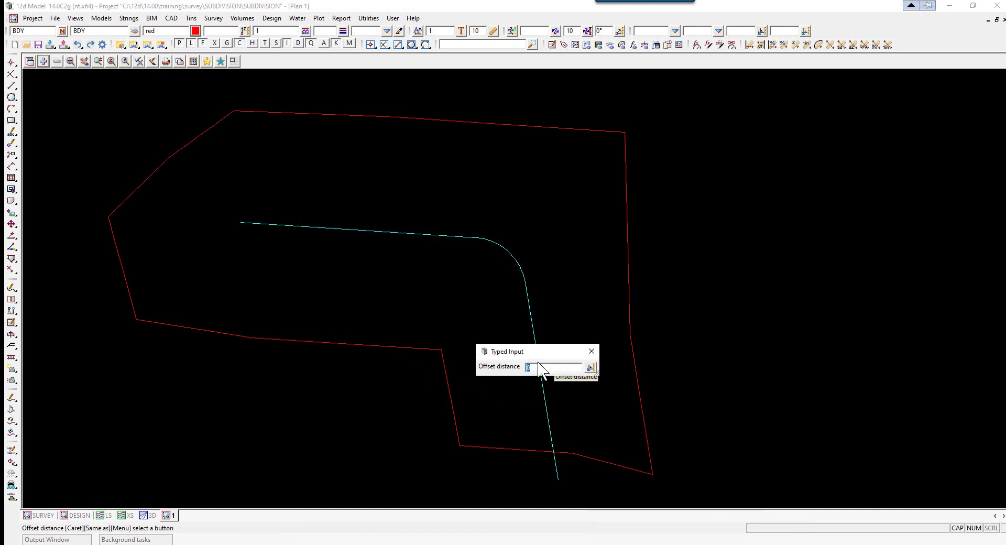
pyautogui.write('-7.5')
pyautogui.press('Return')
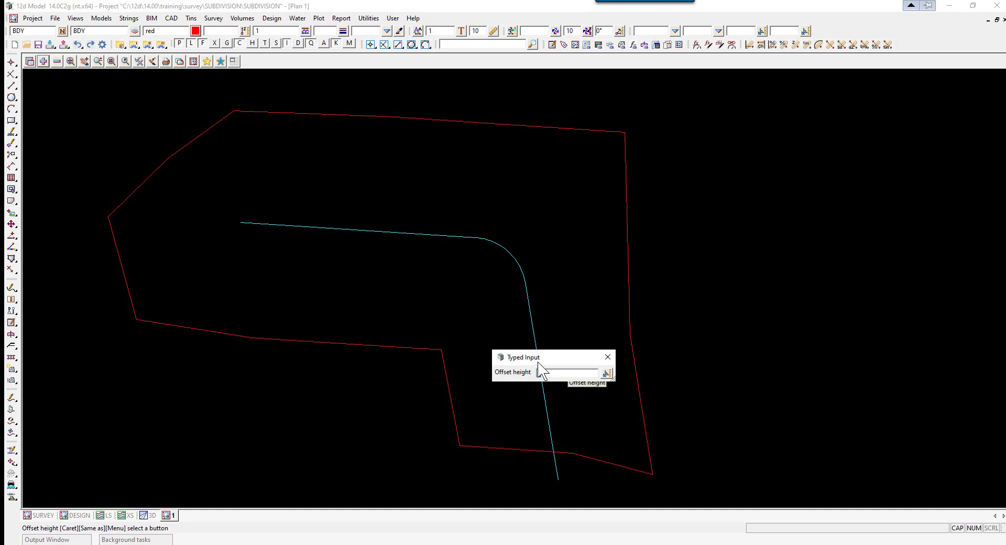
pyautogui.press('Return')
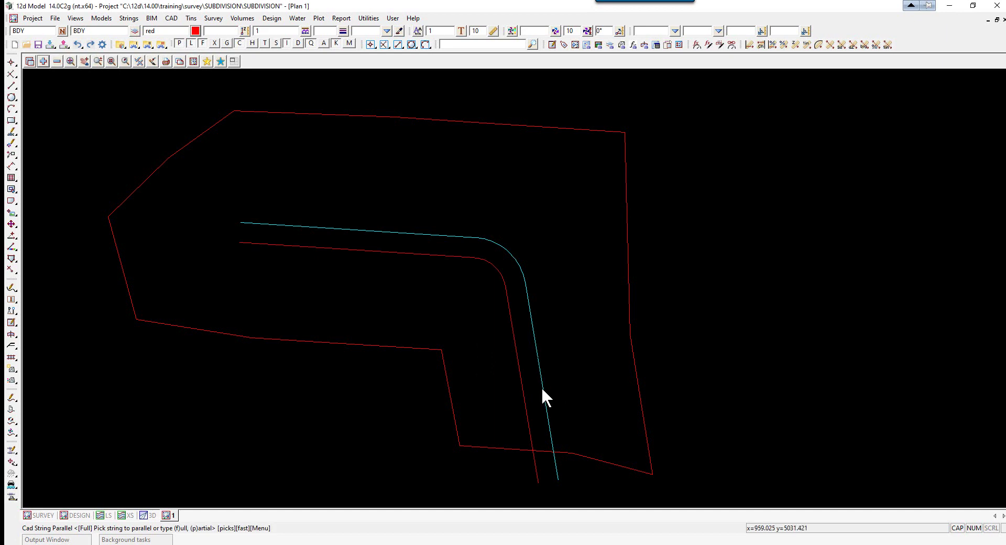
# - Create a second full parallel of the centreline at an offset distance of 7.5 for the outer road boundary
pyautogui.click(538, 366)
pyautogui.click(539, 366)
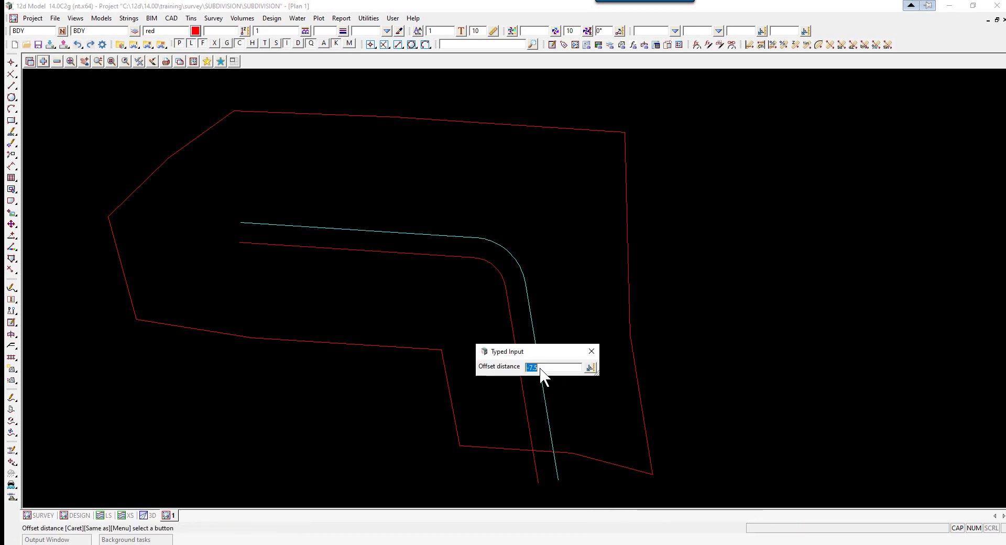
pyautogui.write('7.5')
pyautogui.press('Return')
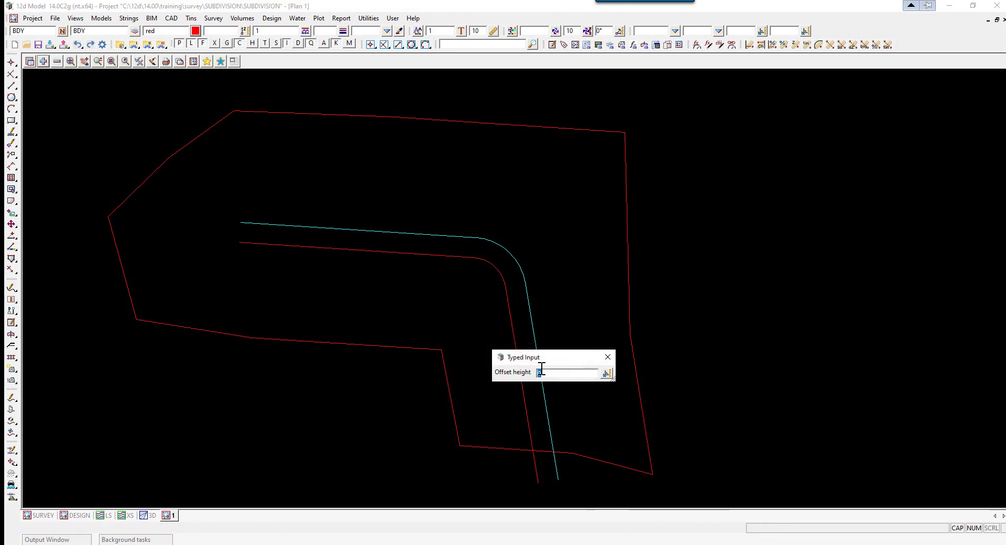
pyautogui.press('Return')
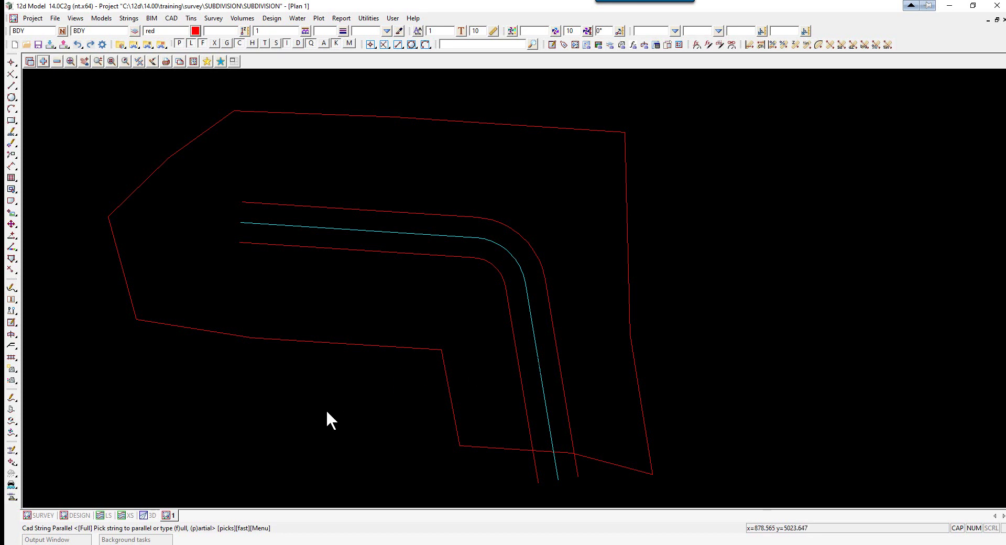
pyautogui.press('Escape')
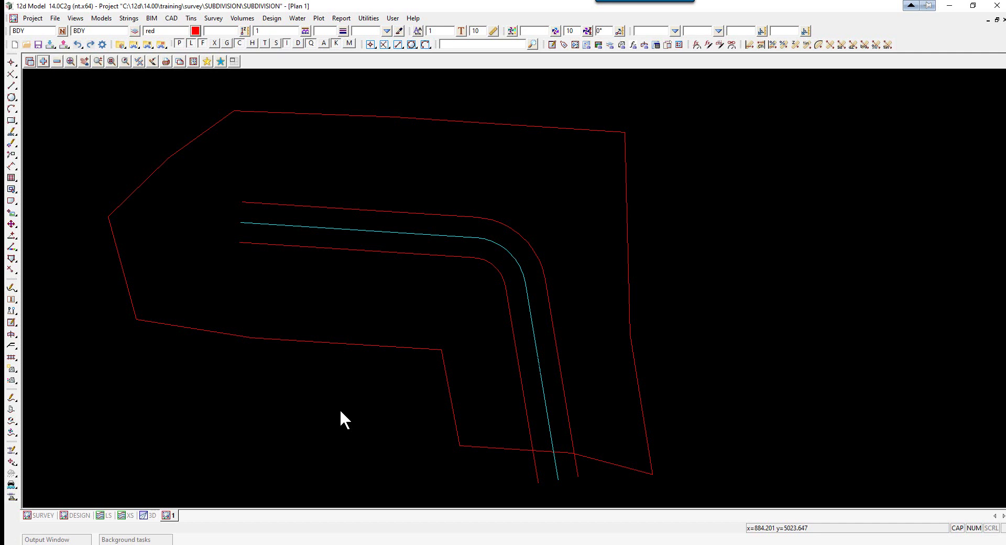
# - Convert the inner road boundary's arc to 2 chords with Arc to Chords, using the inside mode and the no. of chords method
pyautogui.scroll(2, 506, 252)
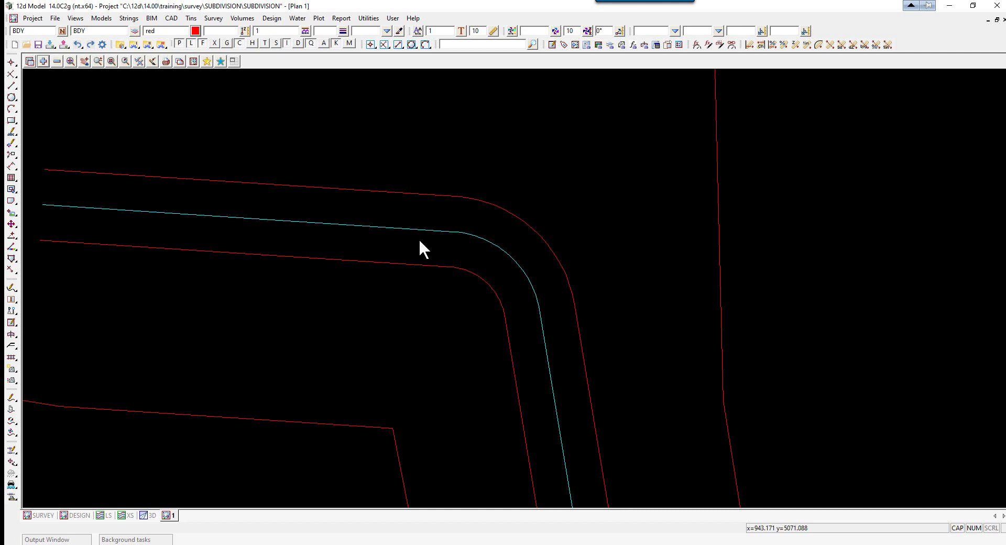
pyautogui.click(129, 19)
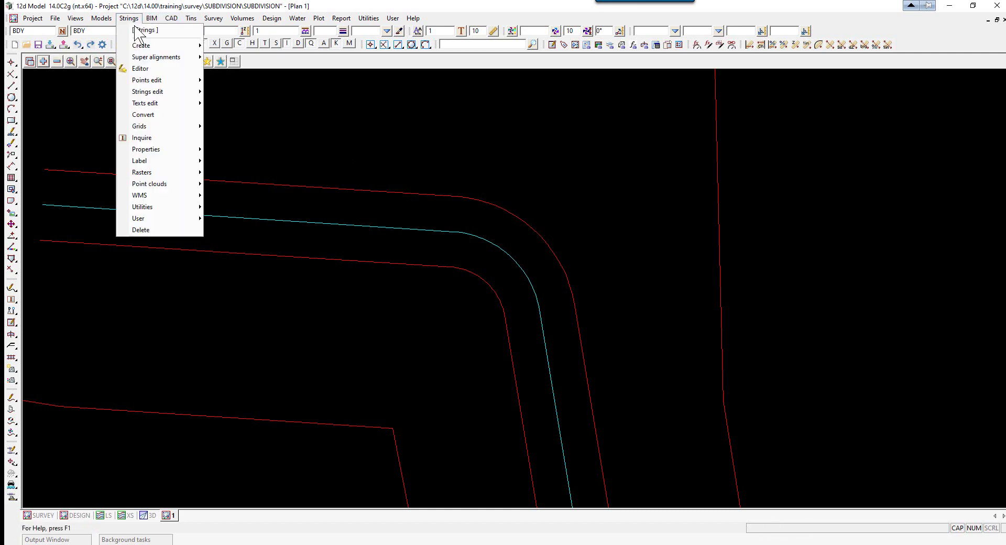
pyautogui.moveTo(170, 97)
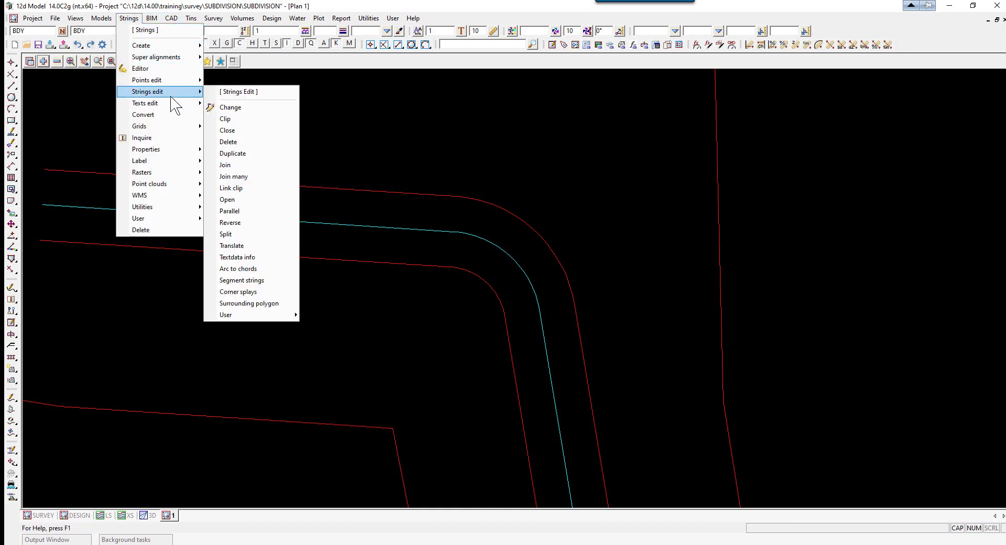
pyautogui.click(261, 269)
pyautogui.moveTo(309, 274); pyautogui.dragTo(215, 265)
pyautogui.click(205, 286)
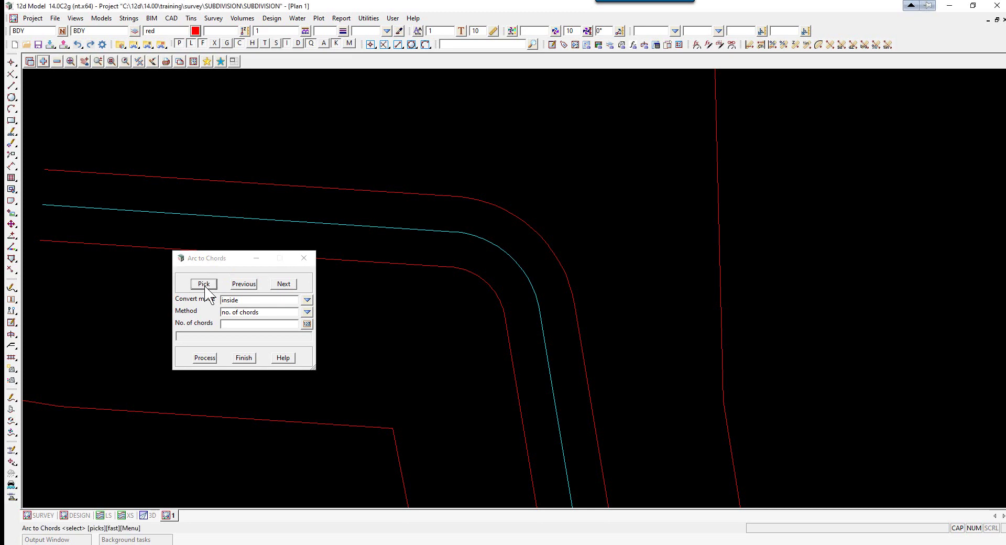
pyautogui.click(486, 283)
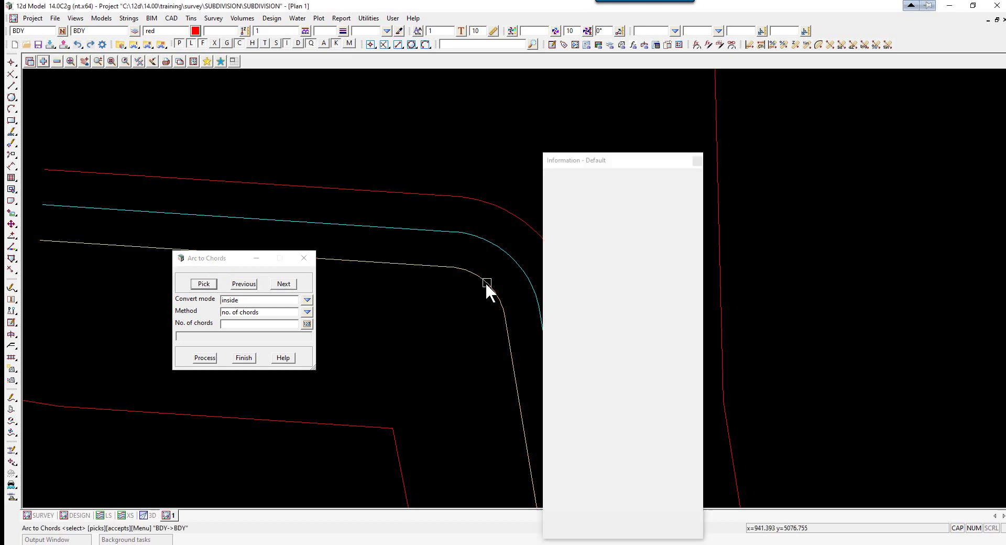
pyautogui.middleClick(485, 282)
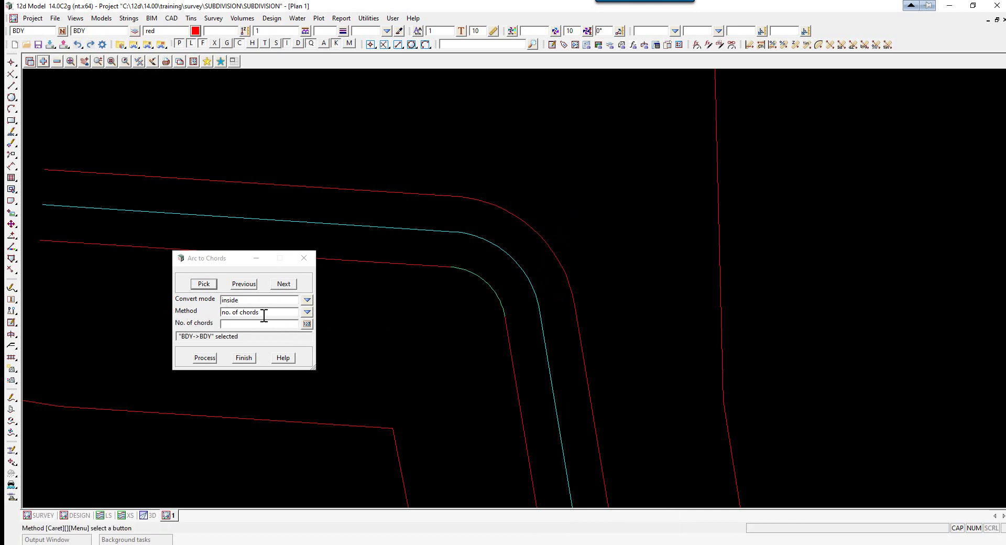
pyautogui.click(243, 324)
pyautogui.write('2')
pyautogui.click(204, 358)
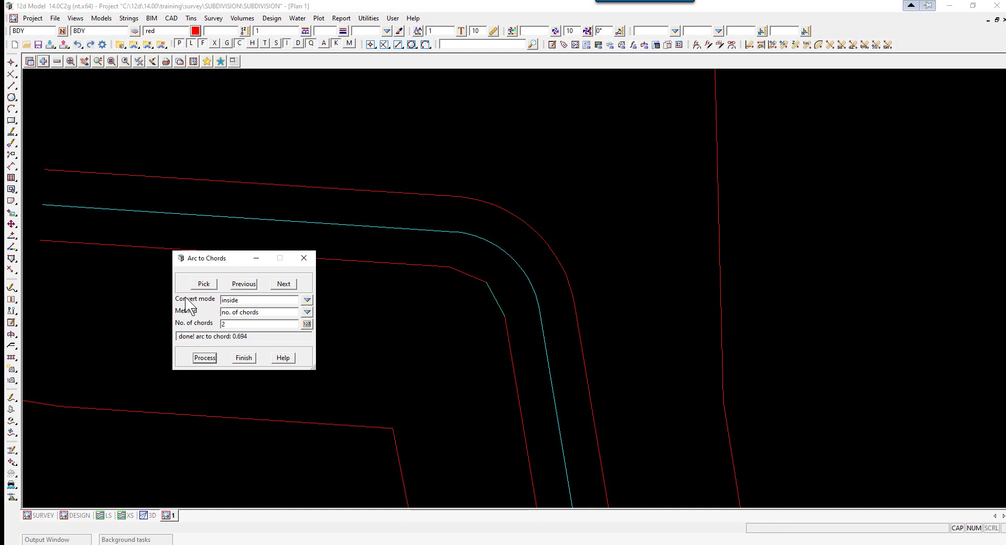
# - Convert the outer road boundary's arc to 3 chords with Arc to Chords, using the outside mode and the no. of chords method
pyautogui.click(204, 283)
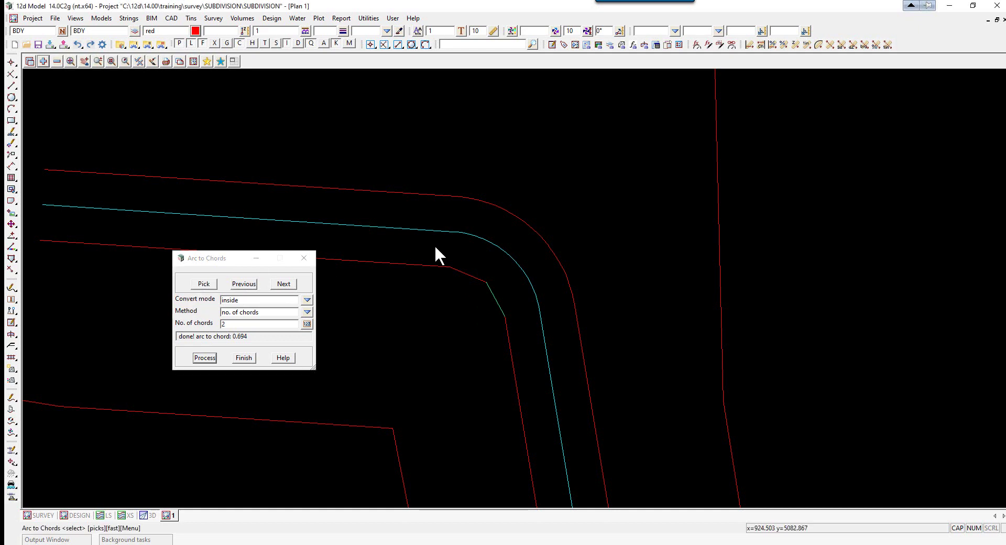
pyautogui.click(523, 219)
pyautogui.middleClick(523, 220)
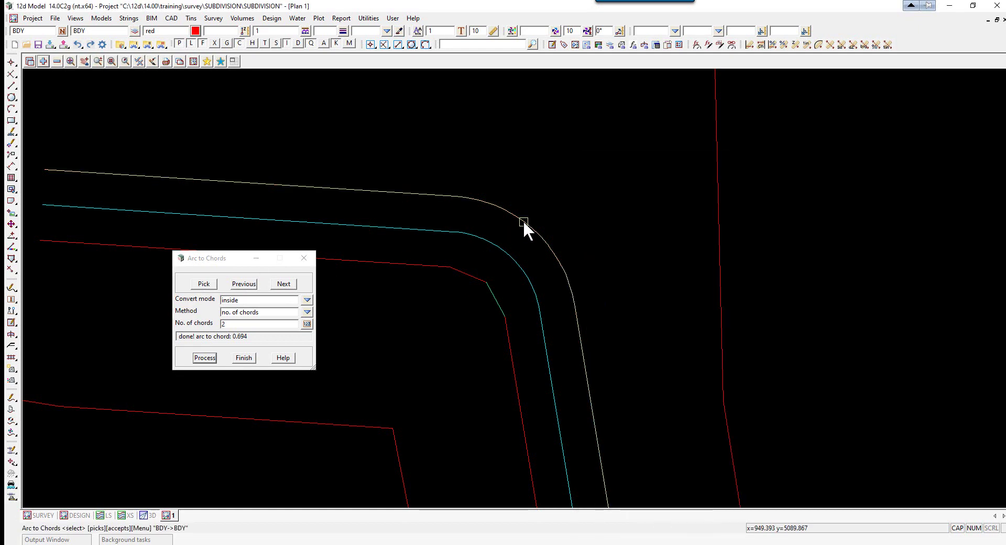
pyautogui.click(307, 301)
pyautogui.click(307, 300)
pyautogui.click(317, 328)
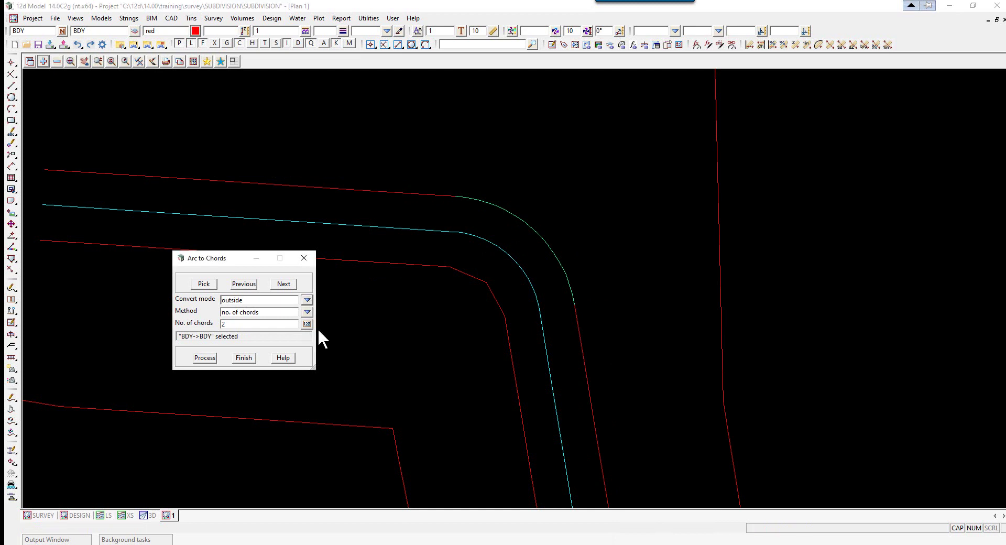
pyautogui.click(226, 325)
pyautogui.press('BackSpace')
pyautogui.write('3')
pyautogui.click(212, 358)
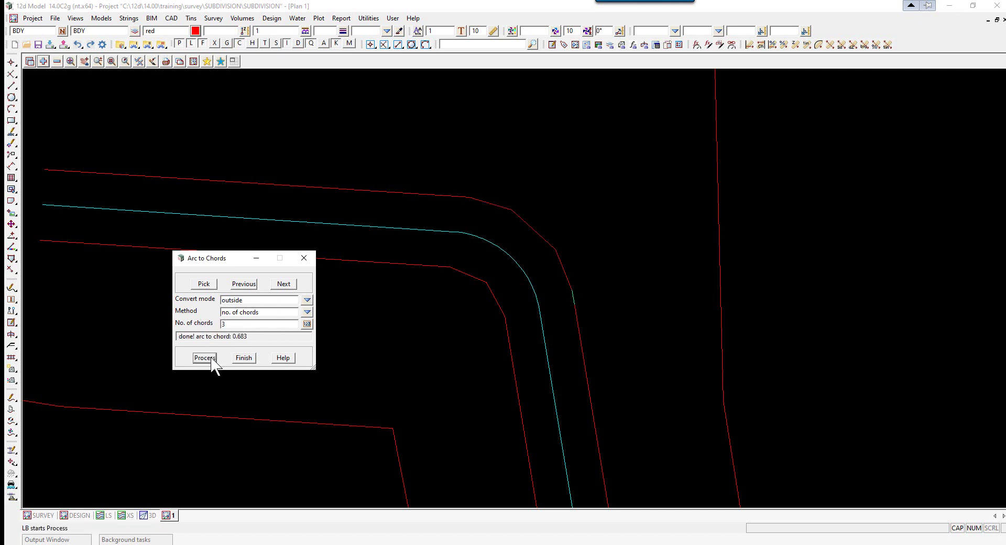
pyautogui.scroll(-1, 628, 356)
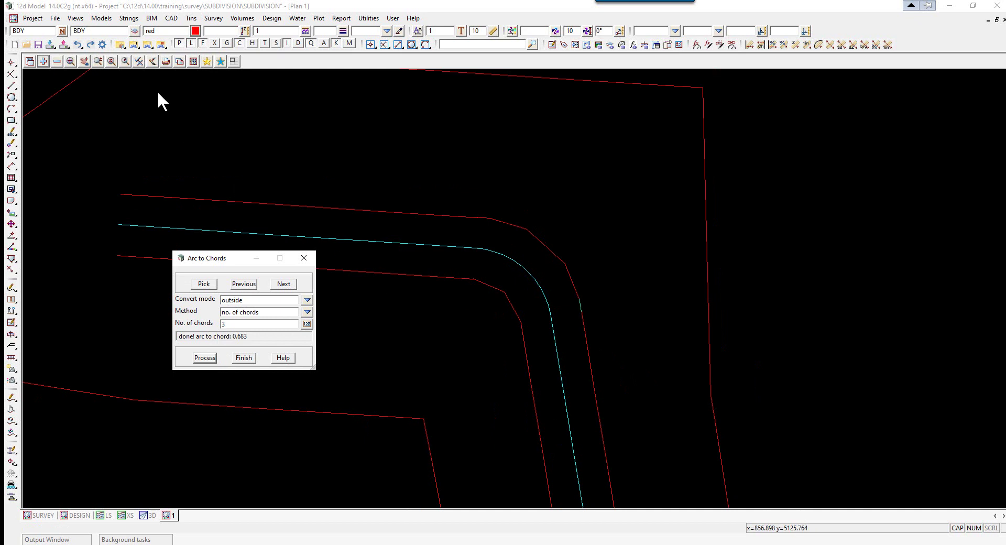
pyautogui.click(244, 357)
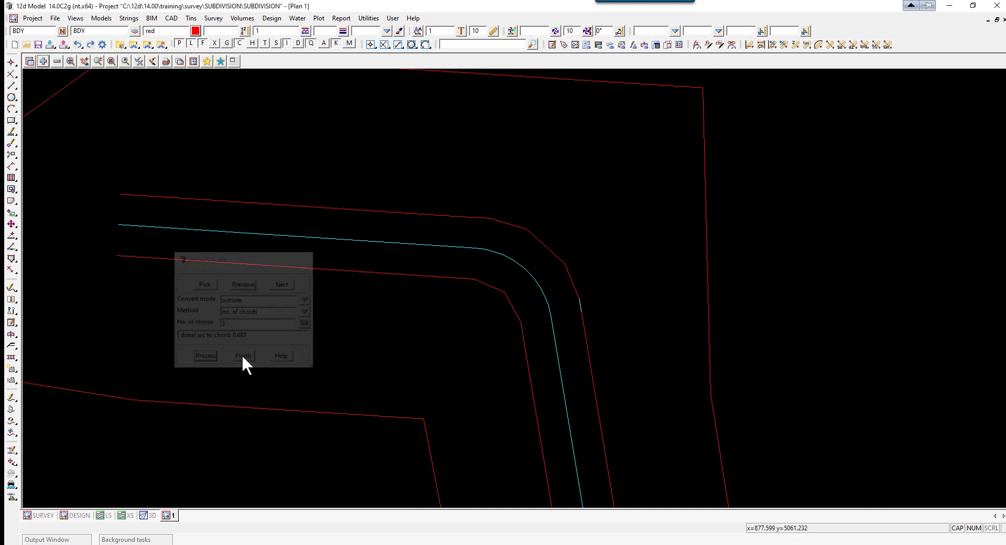
# - Turn on the display of vertices and vertex indices in the plan view
pyautogui.click(139, 61)
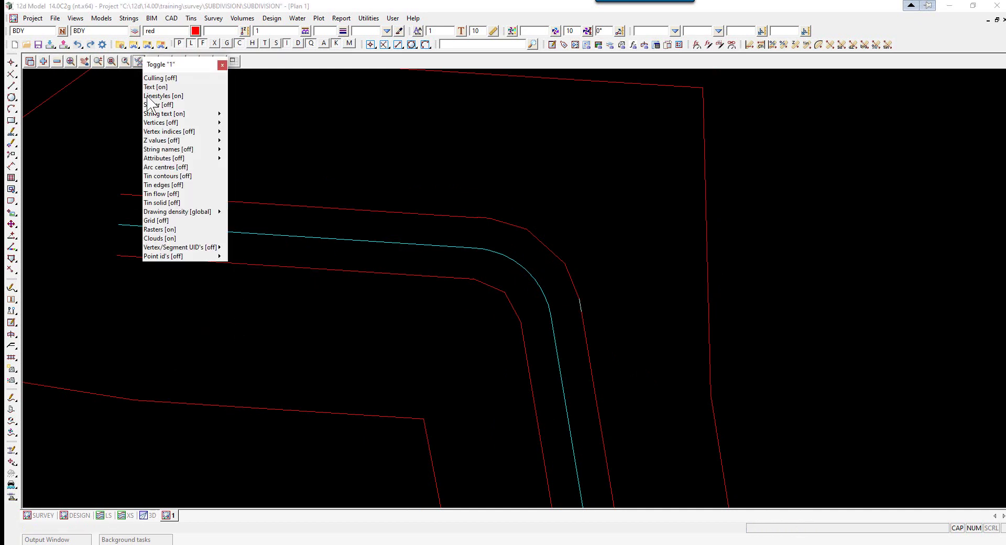
pyautogui.click(165, 123)
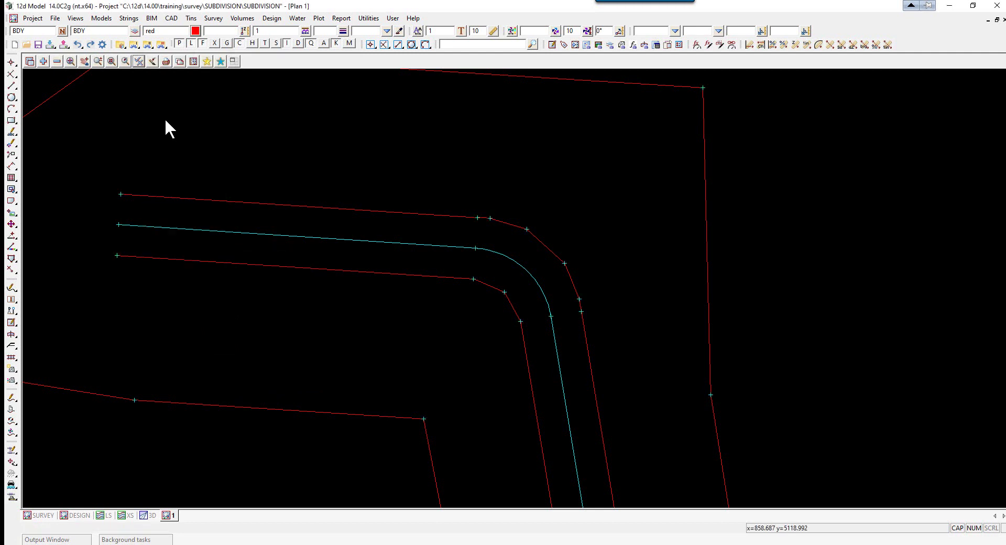
pyautogui.click(139, 62)
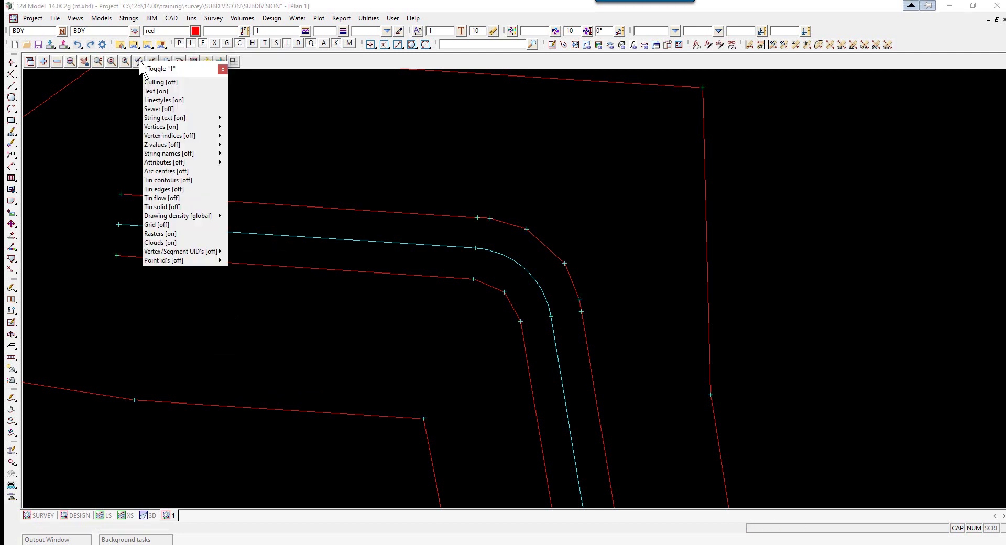
pyautogui.click(168, 136)
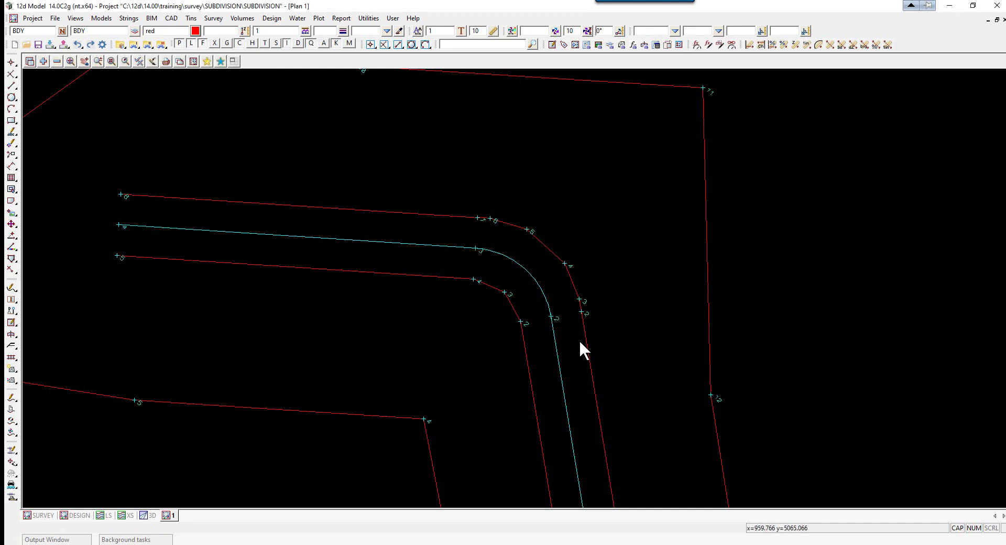
# - Delete the redundant vertices 7 and 2 at the two former tangent points of the outer road boundary
pyautogui.scroll(2, 576, 312)
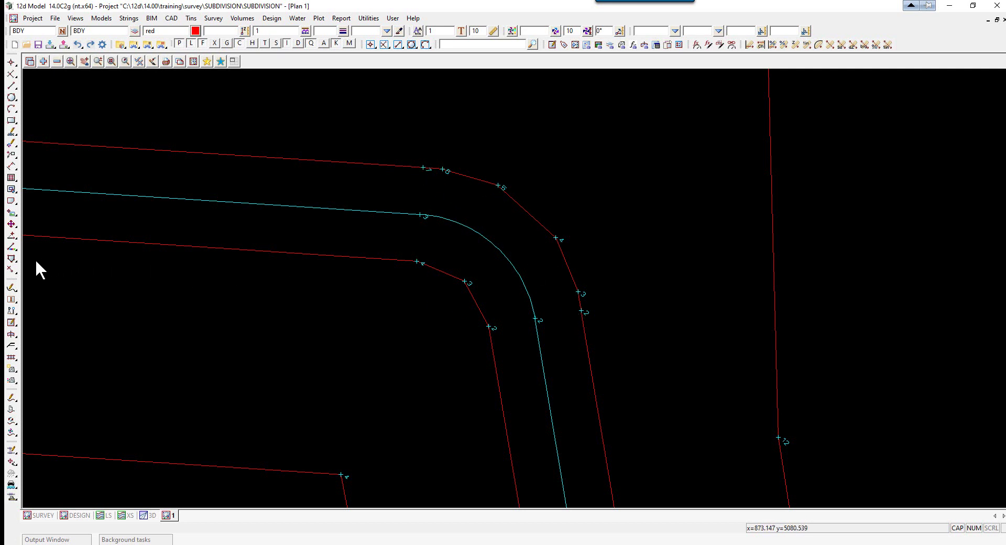
pyautogui.click(12, 270)
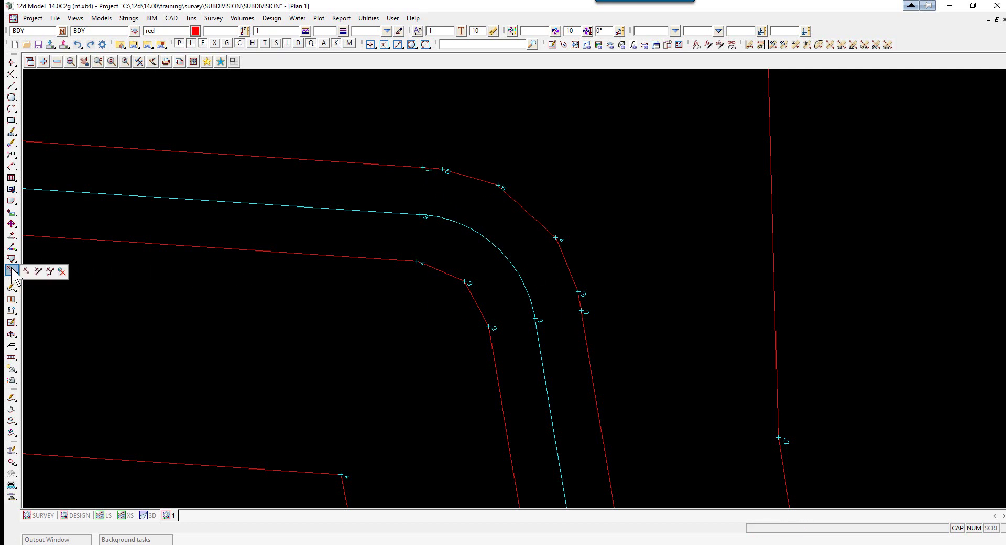
pyautogui.click(29, 271)
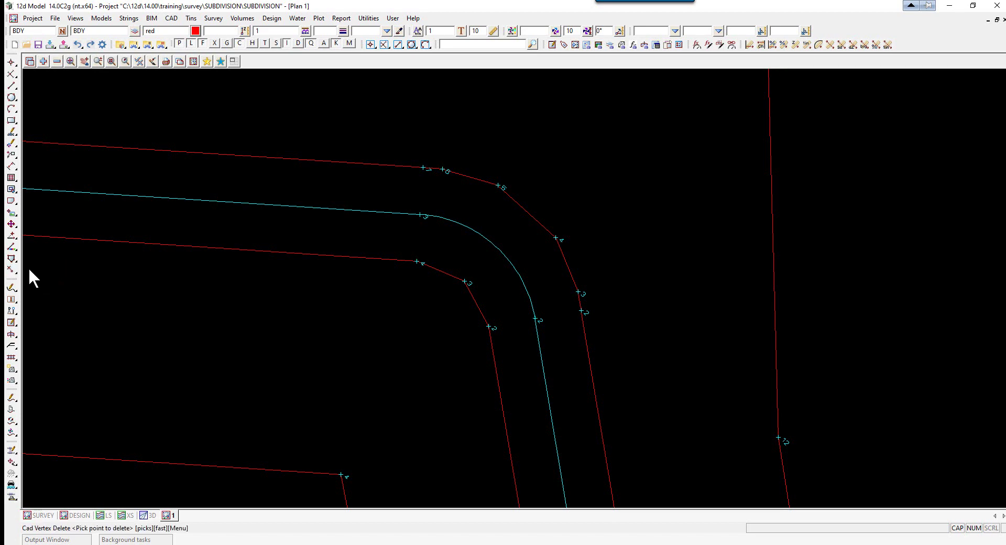
pyautogui.click(422, 168)
pyautogui.click(423, 167)
pyautogui.click(580, 310)
pyautogui.click(581, 311)
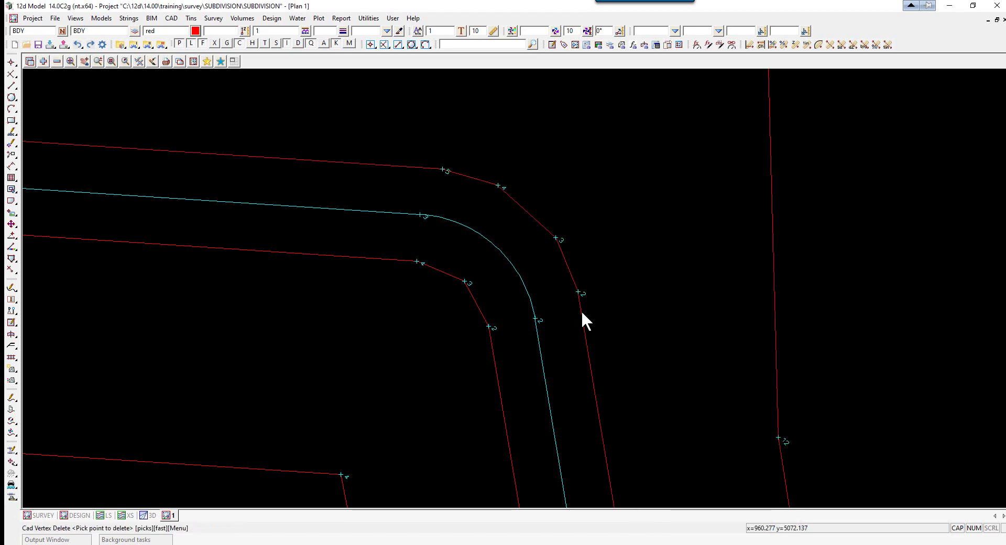
# - Cross split the subdivision boundary with the inner and outer road boundaries where they intersect at the road's southern end
pyautogui.scroll(-3, 466, 134)
pyautogui.scroll(3, 509, 387)
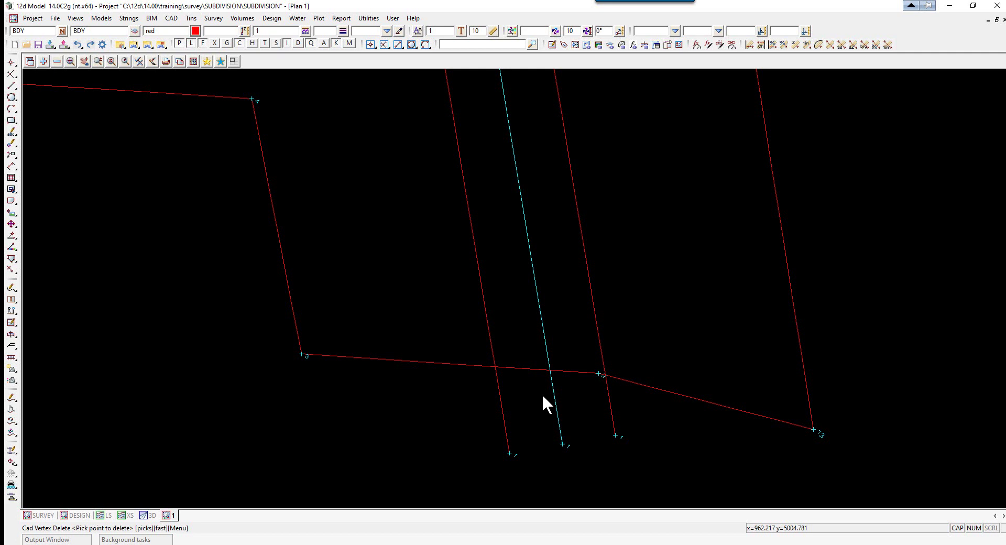
pyautogui.click(11, 258)
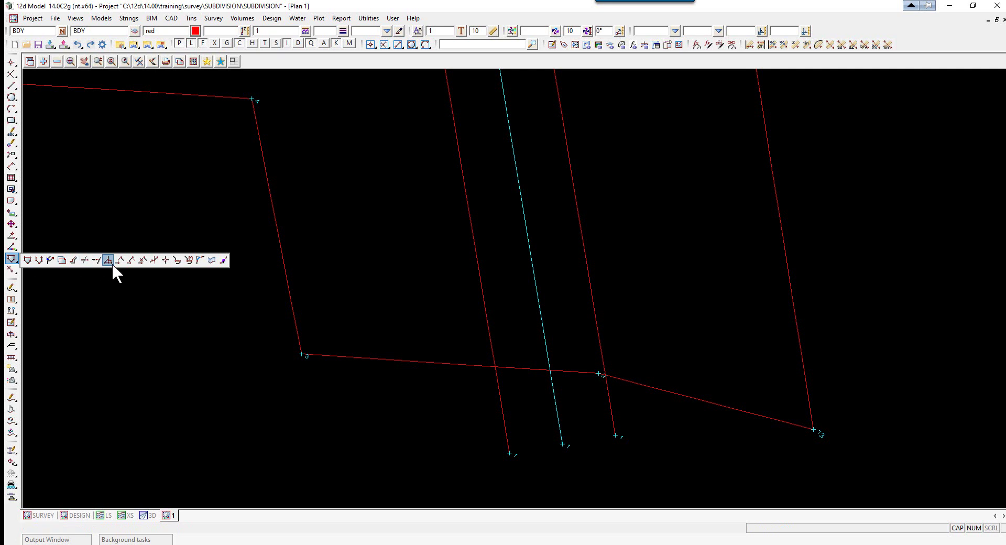
pyautogui.click(166, 260)
pyautogui.scroll(-1, 435, 370)
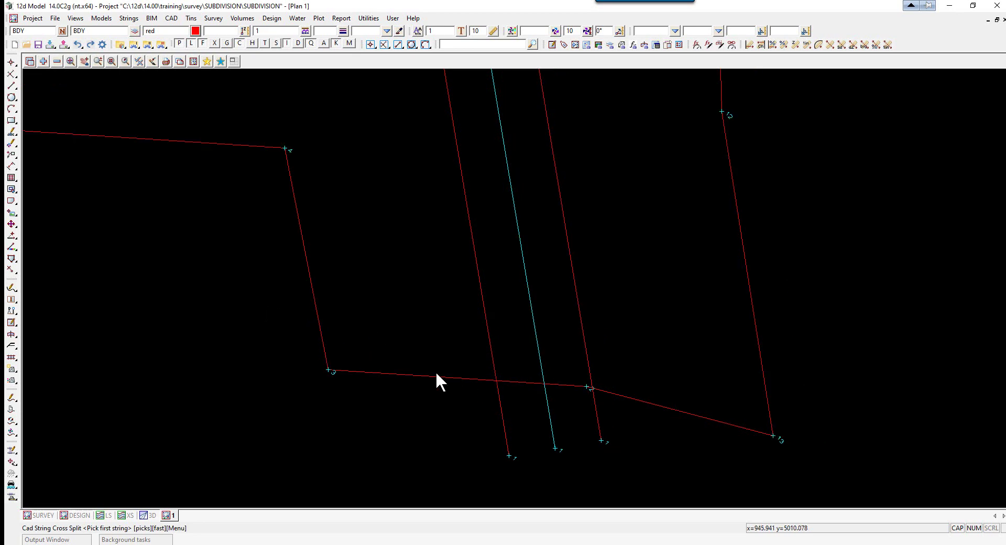
pyautogui.click(458, 378)
pyautogui.middleClick(458, 376)
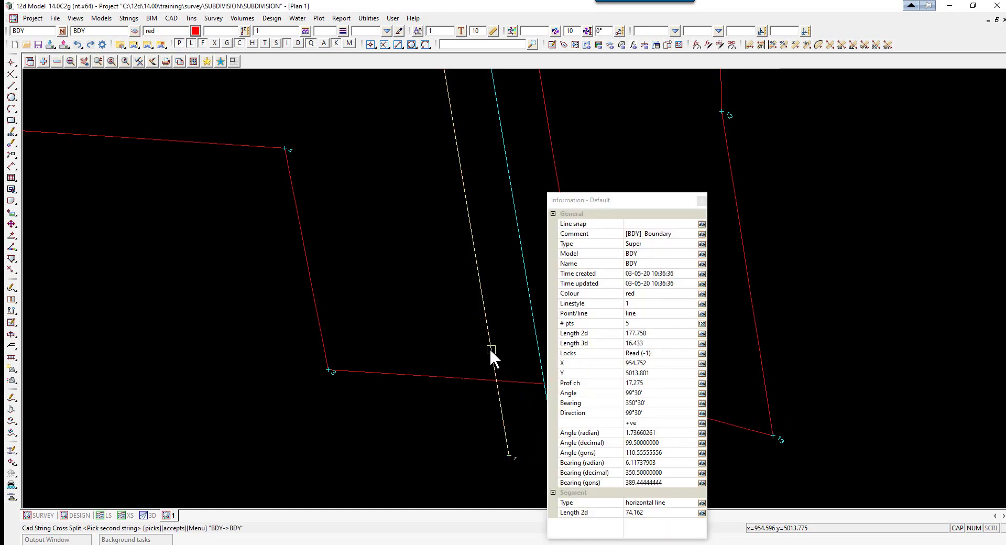
pyautogui.click(584, 340)
pyautogui.middleClick(584, 343)
pyautogui.click(635, 397)
pyautogui.middleClick(633, 398)
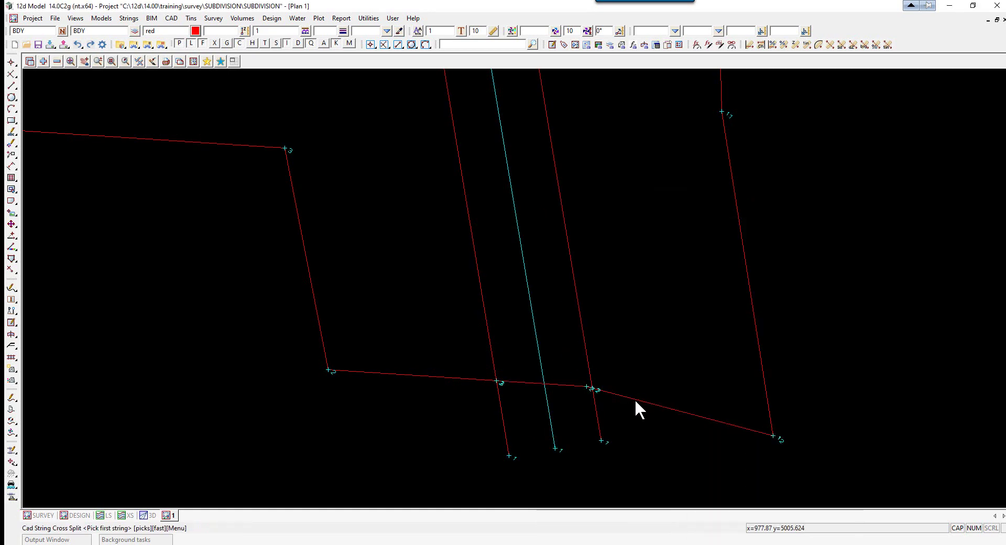
# - Check the separated boundary pieces at the southern crossings: both road boundary tails and the segment across the road
pyautogui.click(596, 415)
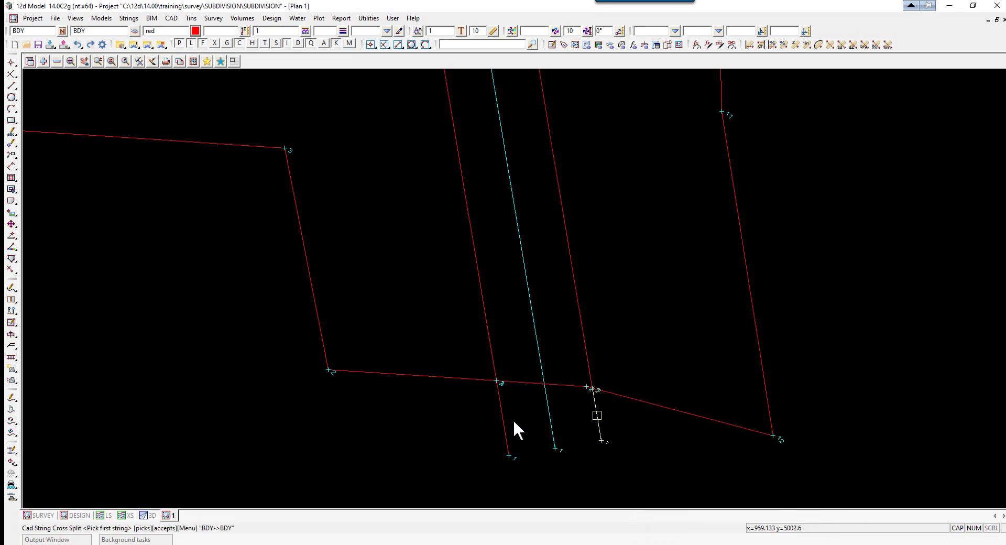
pyautogui.click(502, 430)
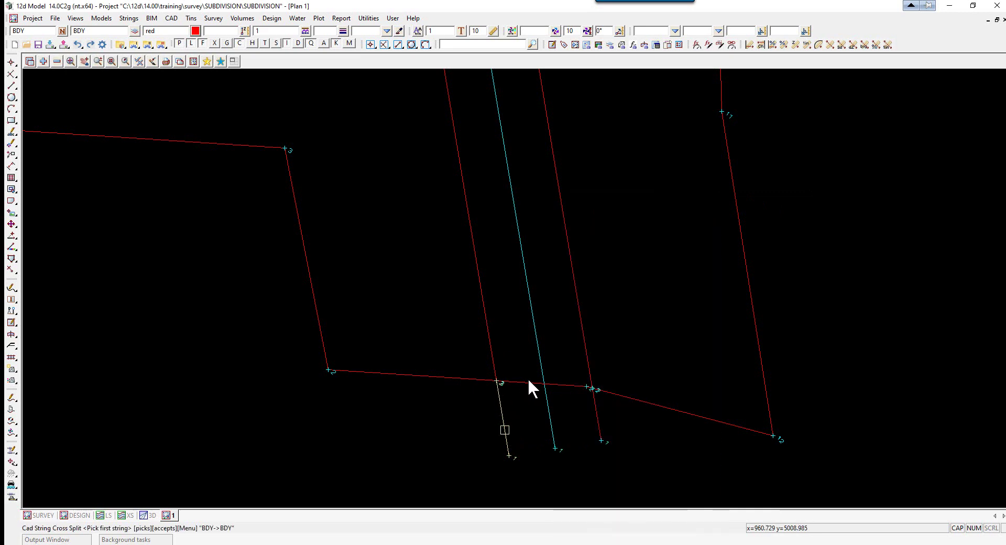
pyautogui.click(527, 378)
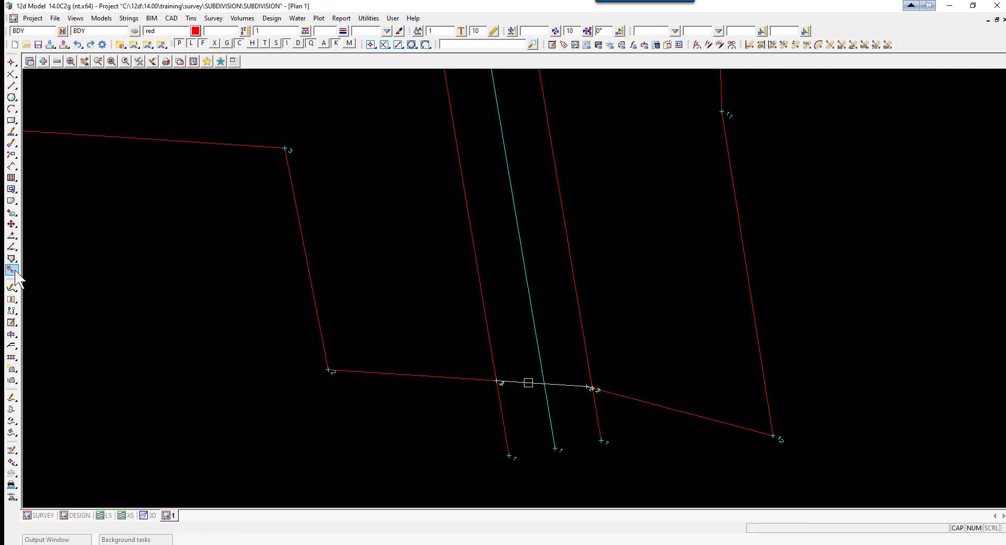
# - Delete both road boundary tails beyond the subdivision boundary and the boundary segment crossing the road
pyautogui.moveTo(14, 277)
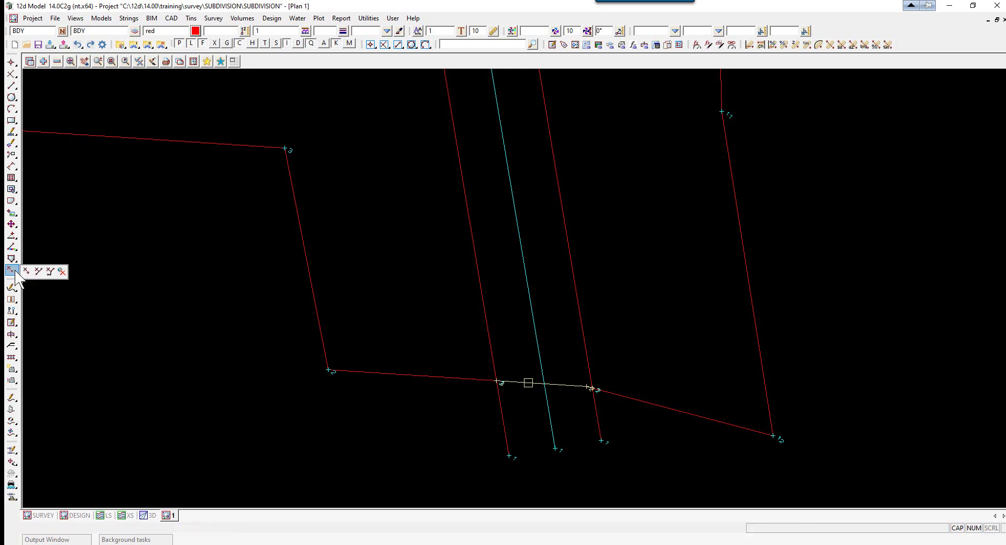
pyautogui.click(50, 272)
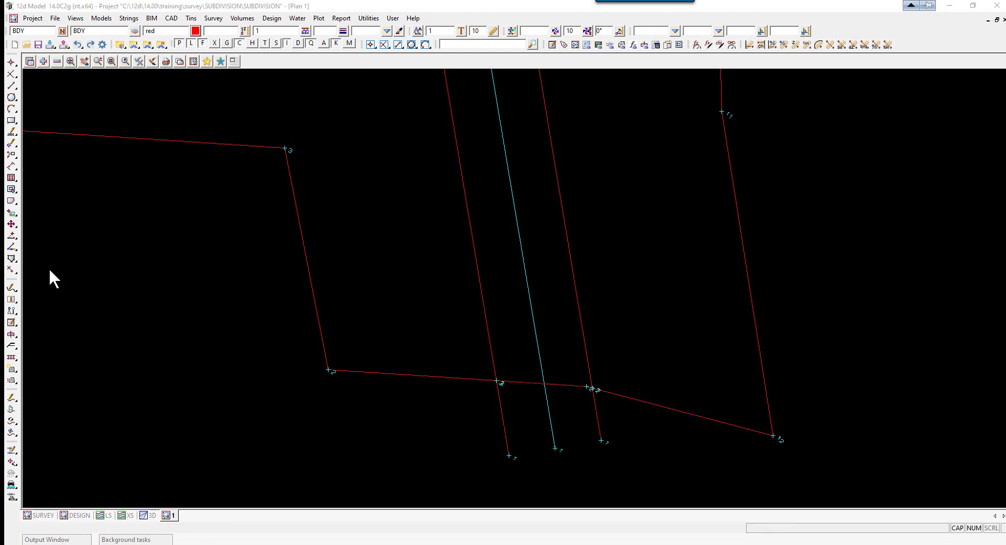
pyautogui.click(501, 418)
pyautogui.middleClick(501, 418)
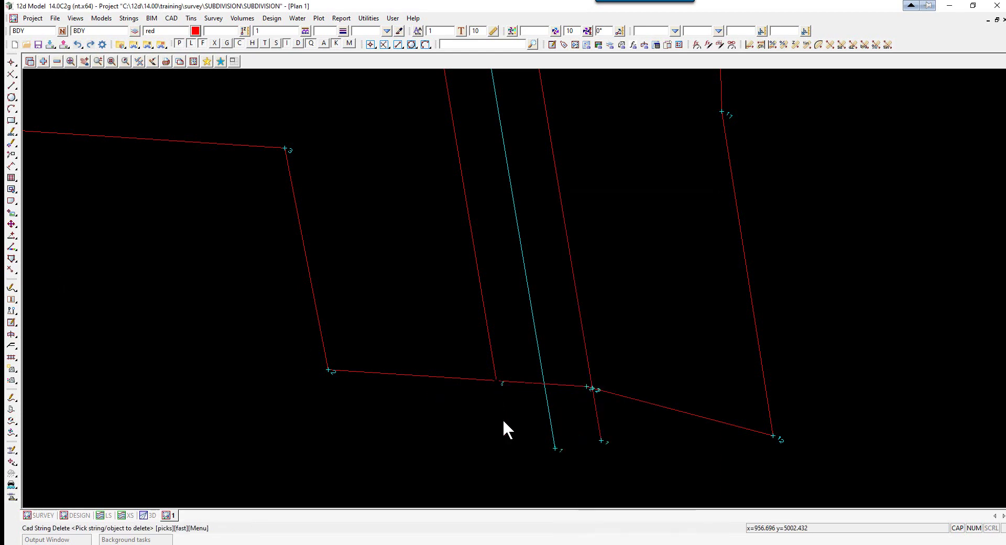
pyautogui.click(528, 382)
pyautogui.middleClick(527, 382)
pyautogui.click(593, 404)
pyautogui.middleClick(593, 405)
pyautogui.scroll(1, 593, 404)
pyautogui.scroll(1, 595, 397)
pyautogui.scroll(-2, 595, 396)
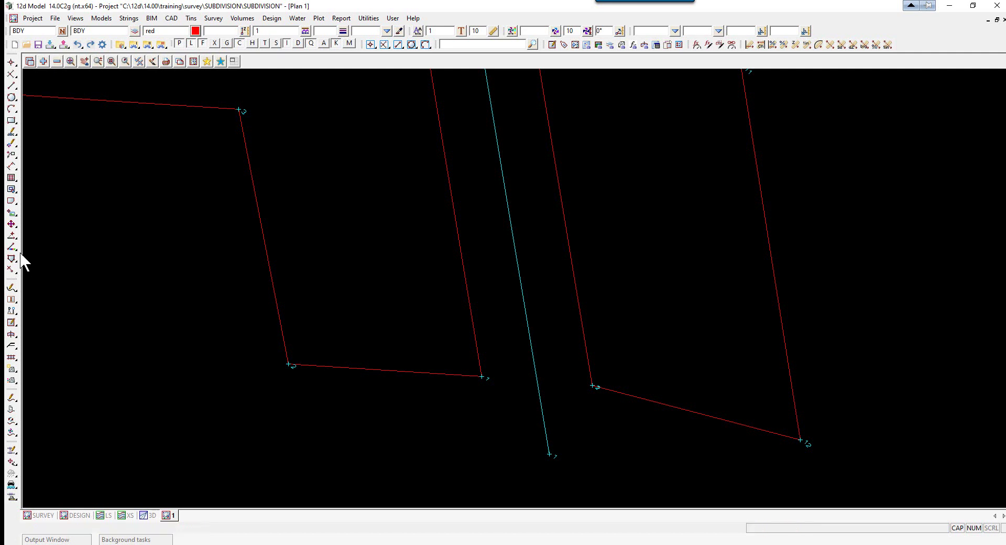
# - Join the inner road boundary to the adjoining southern subdivision boundary with Join Fillet, using a radius of 0
pyautogui.click(12, 258)
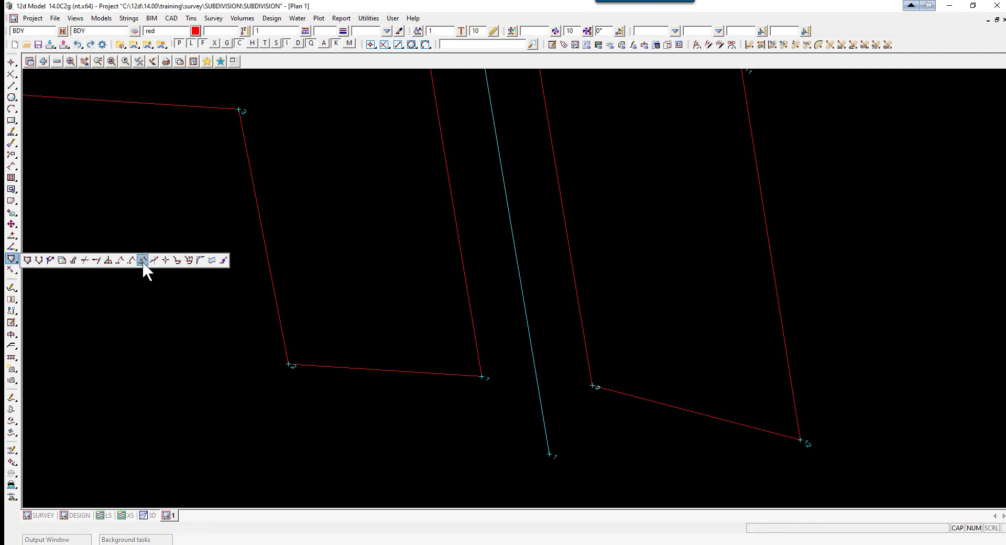
pyautogui.click(200, 260)
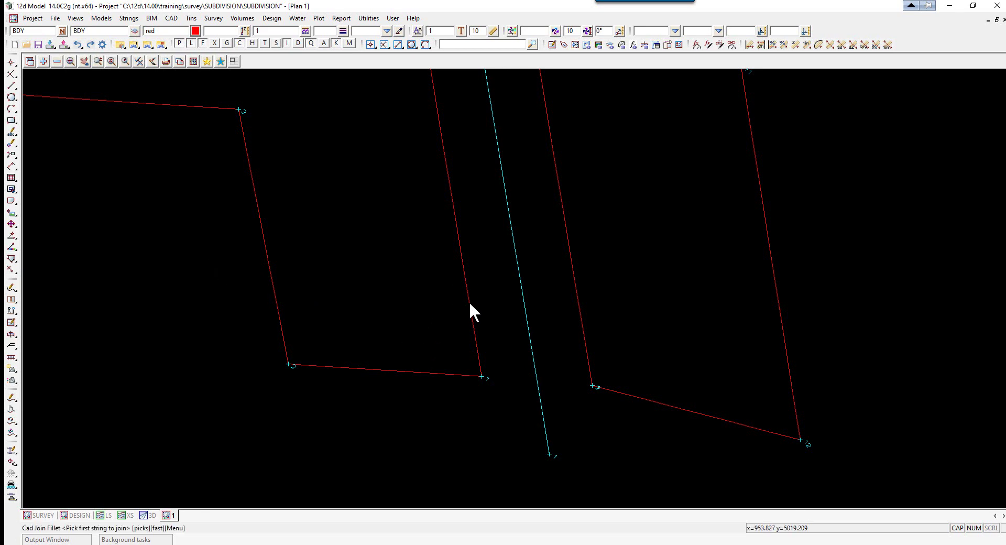
pyautogui.click(472, 316)
pyautogui.click(472, 315)
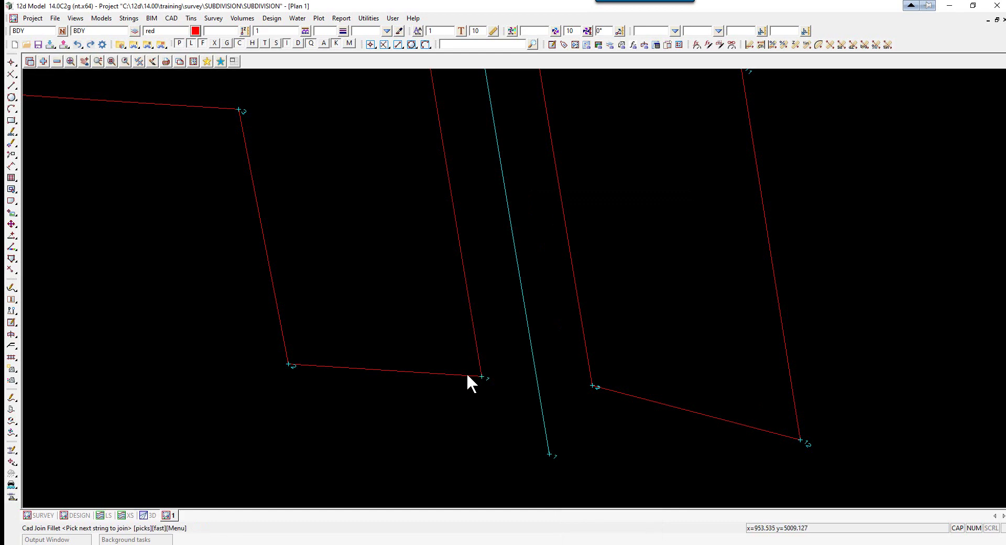
pyautogui.click(424, 370)
pyautogui.click(424, 370)
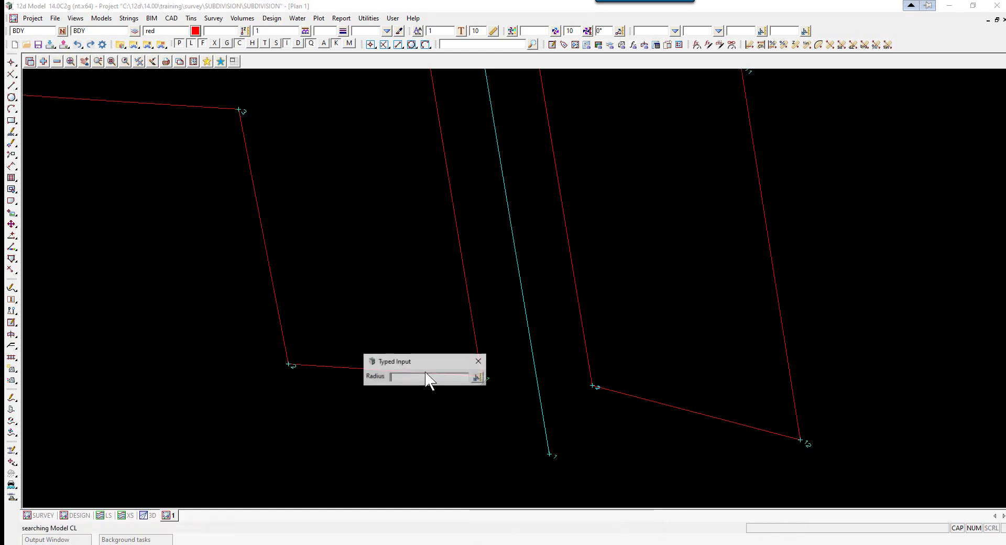
pyautogui.press('Return')
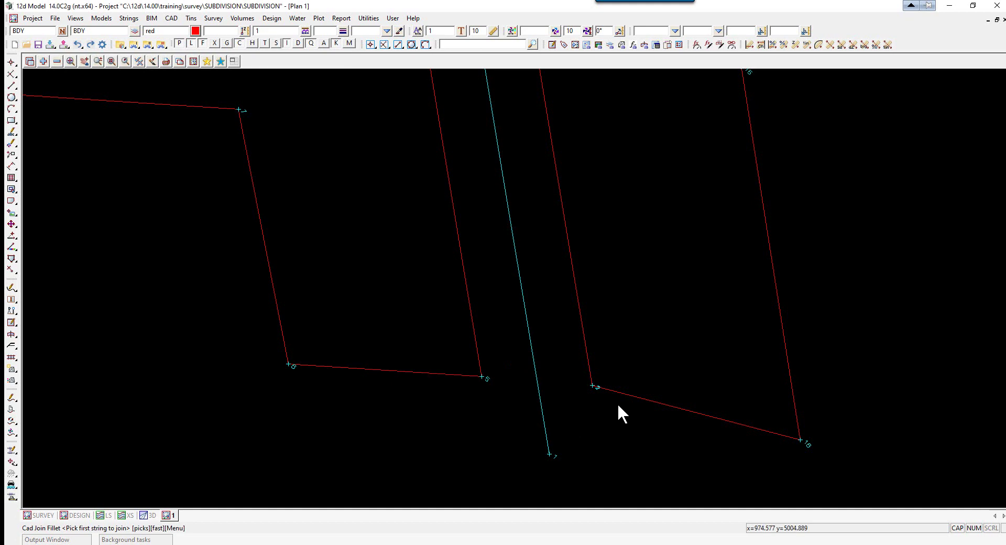
# - Join the outer road boundary to the short southeastern subdivision boundary segment with Join Fillet, using a radius of 0
pyautogui.click(580, 325)
pyautogui.click(581, 325)
pyautogui.click(642, 401)
pyautogui.click(643, 402)
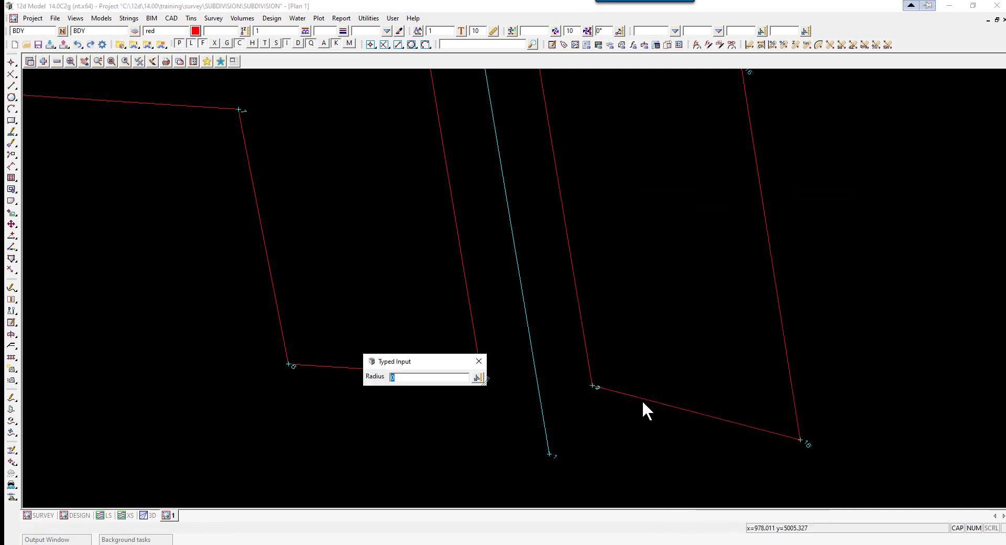
pyautogui.press('Return')
# - Check the extent of the joined boundary strings on both sides of the road
pyautogui.scroll(-2, 623, 460)
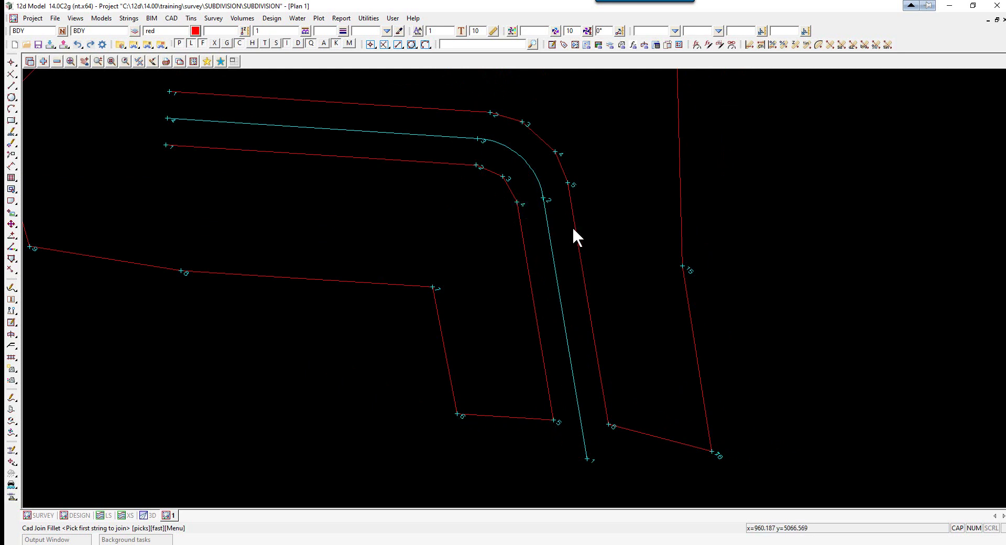
pyautogui.click(601, 423)
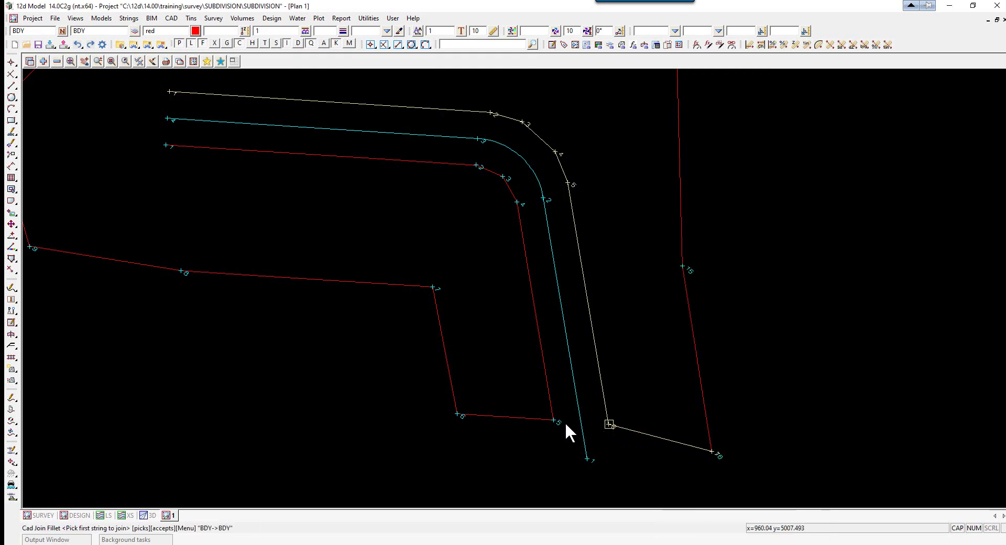
pyautogui.click(551, 418)
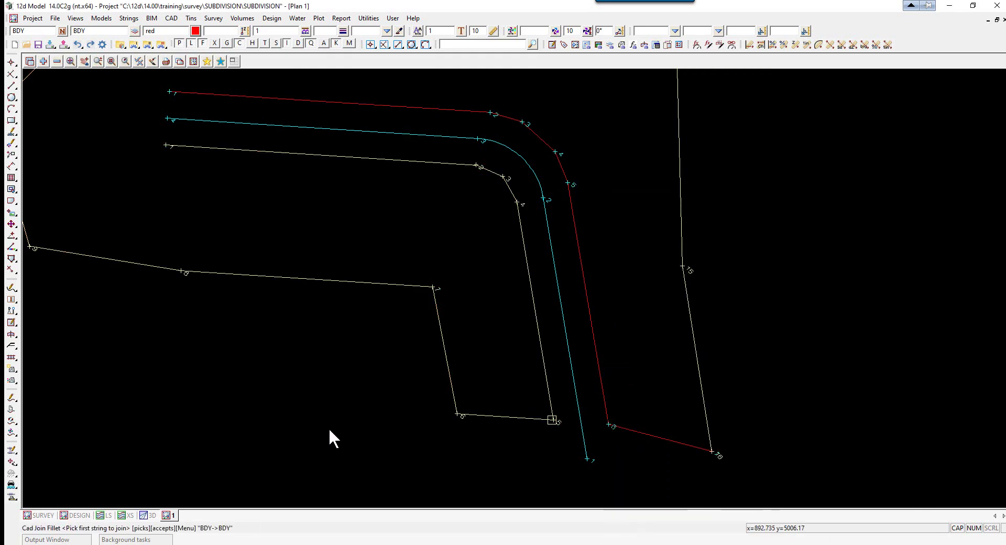
# - Set up Corner Splays with 3 chords, tangent length mode, a tangent of 8, and without keeping the original string
pyautogui.scroll(3, 614, 472)
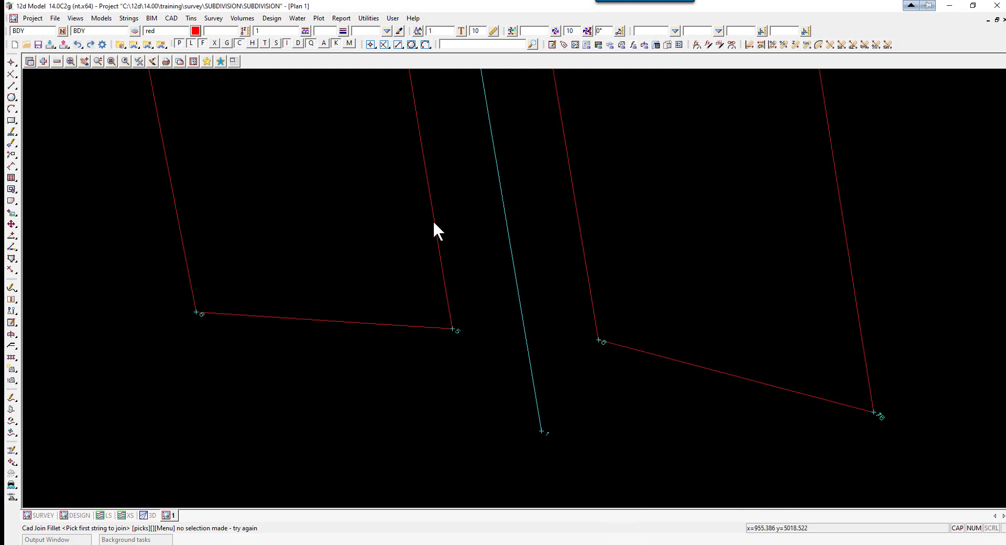
pyautogui.click(129, 18)
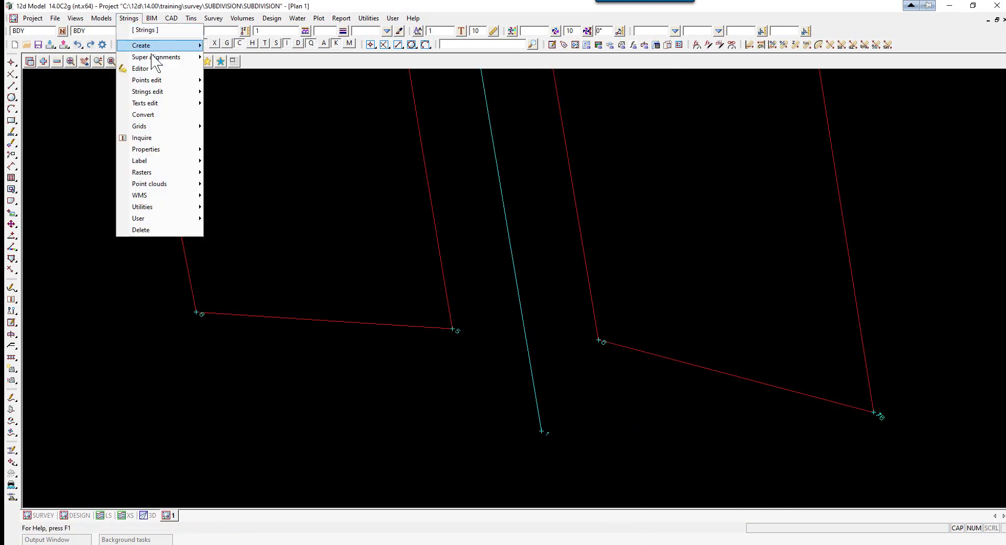
pyautogui.moveTo(186, 93)
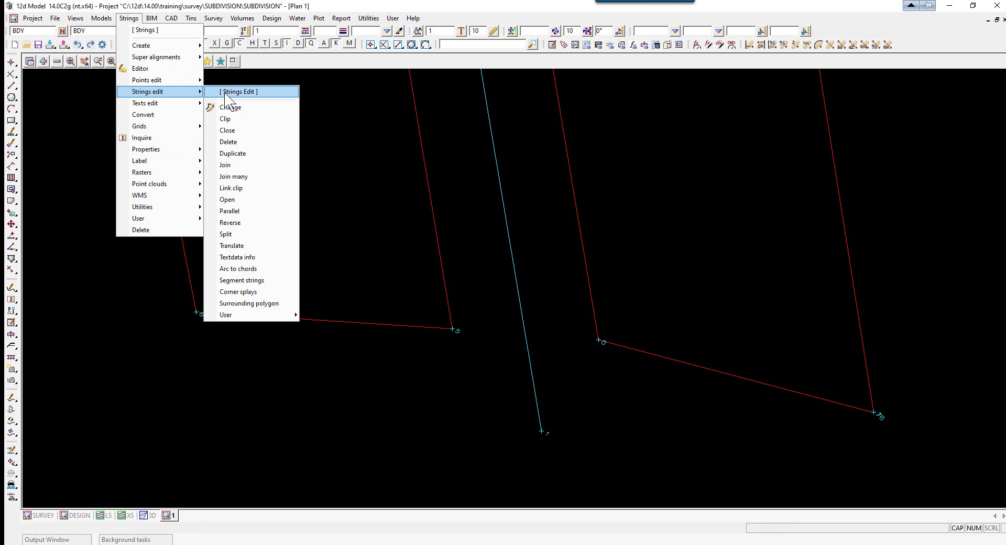
pyautogui.click(241, 291)
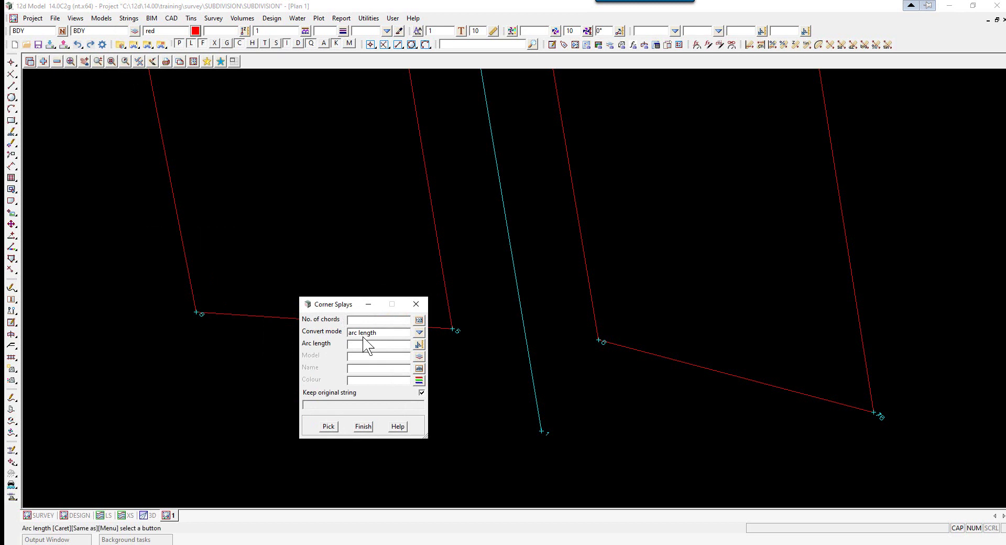
pyautogui.write('3')
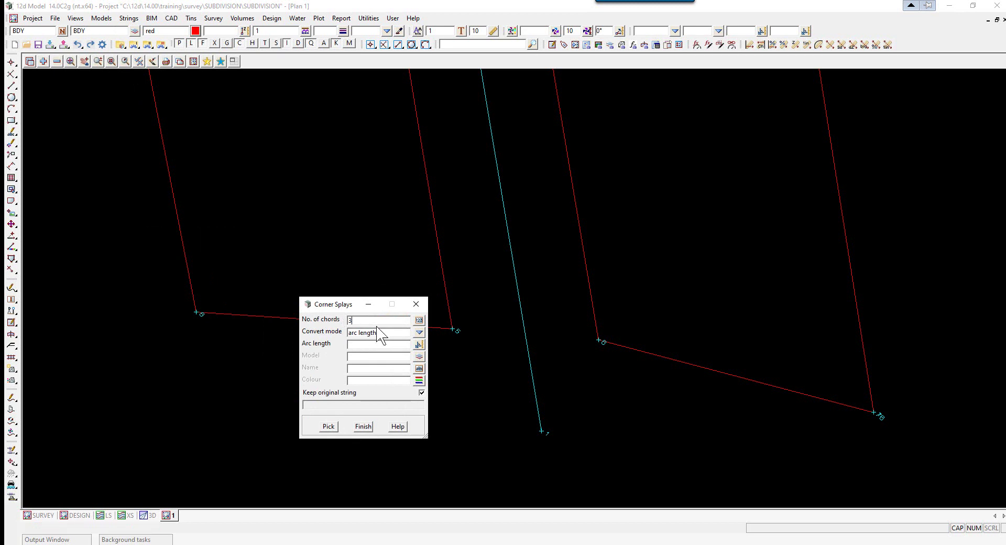
pyautogui.click(419, 332)
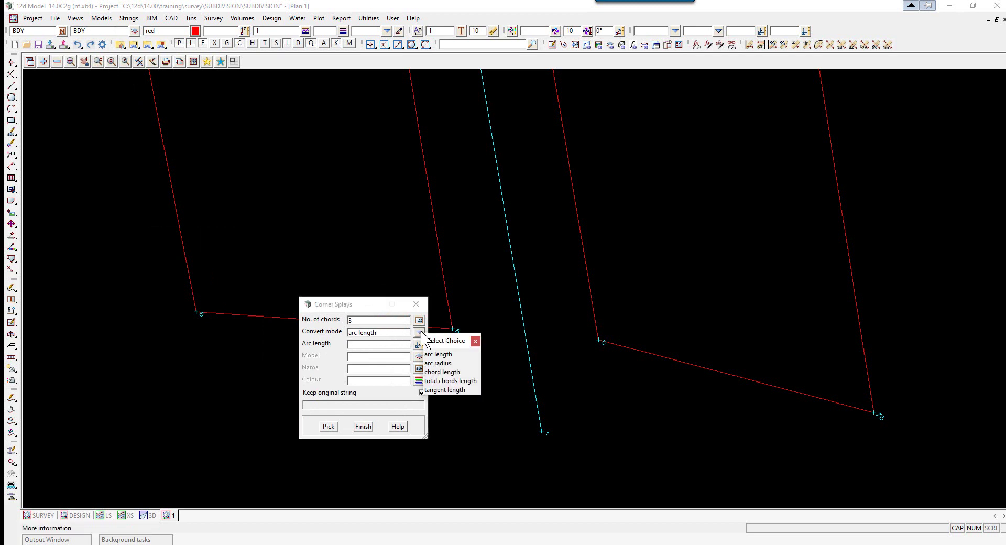
pyautogui.click(436, 389)
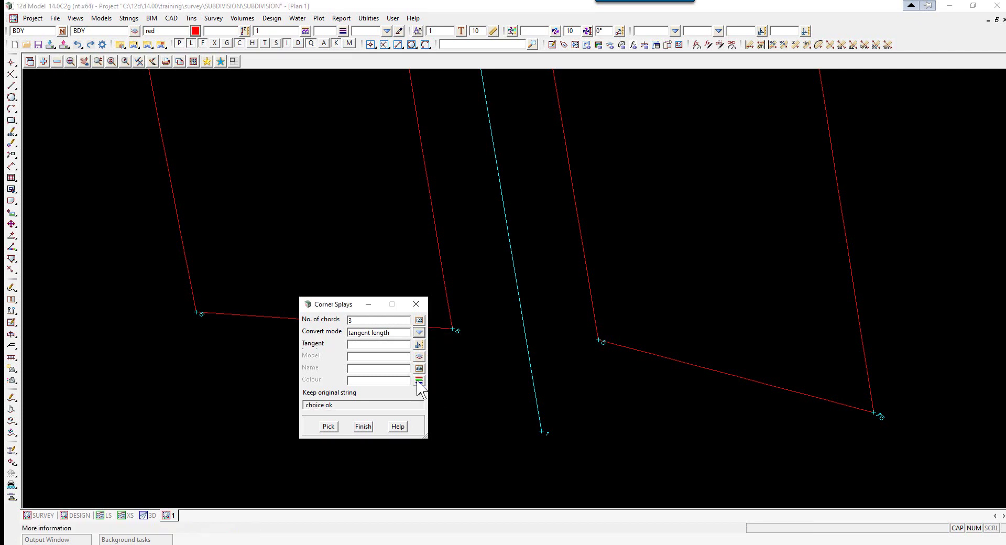
pyautogui.click(363, 344)
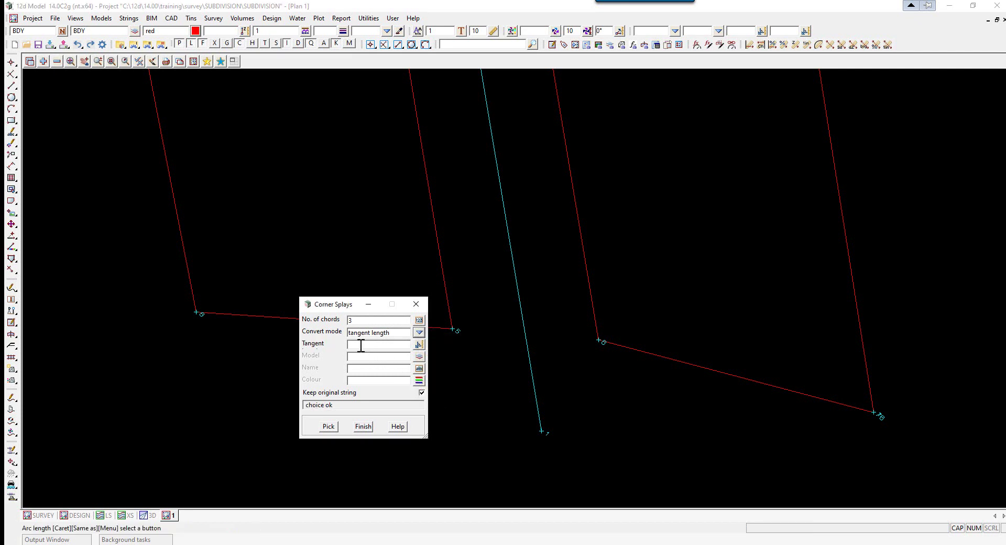
pyautogui.write('8')
pyautogui.click(422, 392)
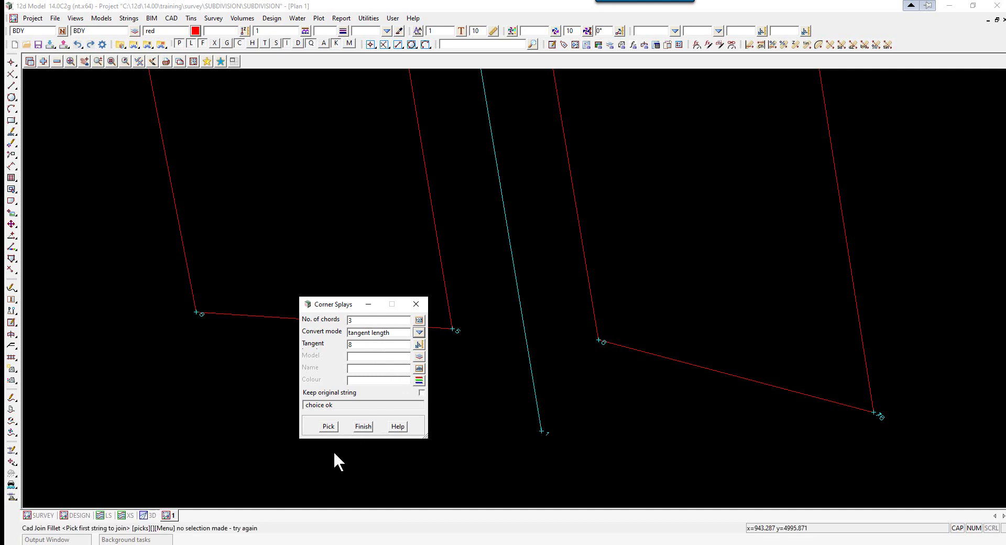
# - Apply the corner splay to the inner and outer road boundary corners at the road's southern entrance
pyautogui.click(331, 428)
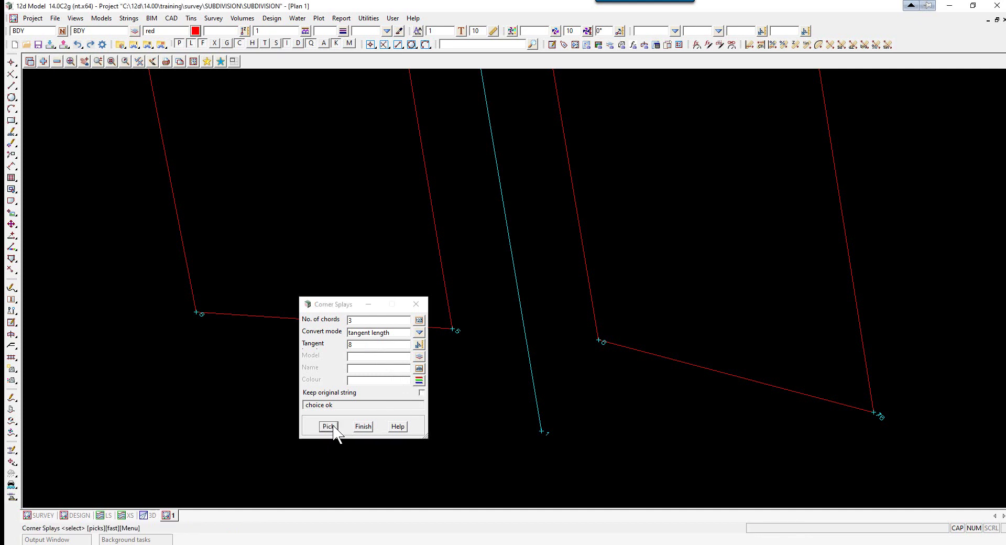
pyautogui.click(327, 426)
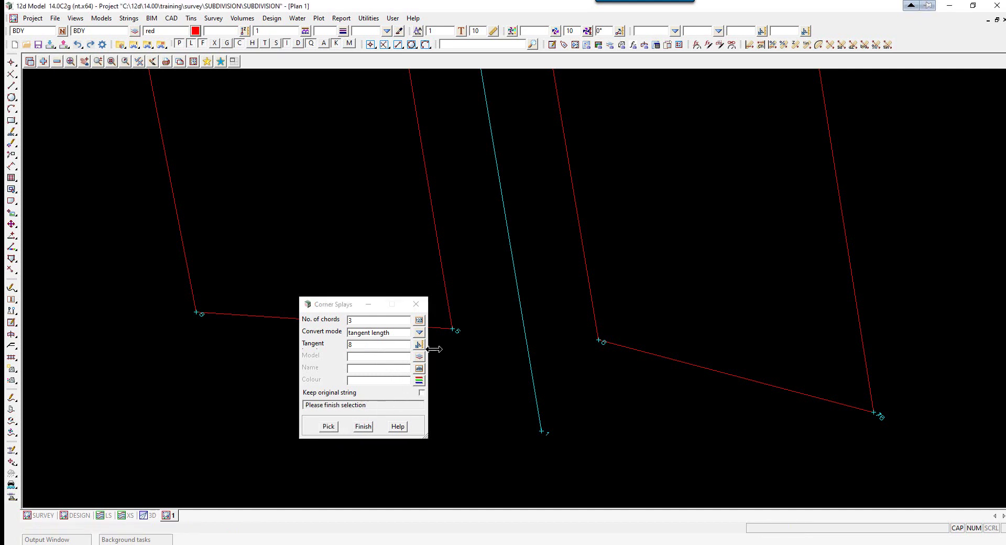
pyautogui.click(451, 327)
pyautogui.middleClick(451, 326)
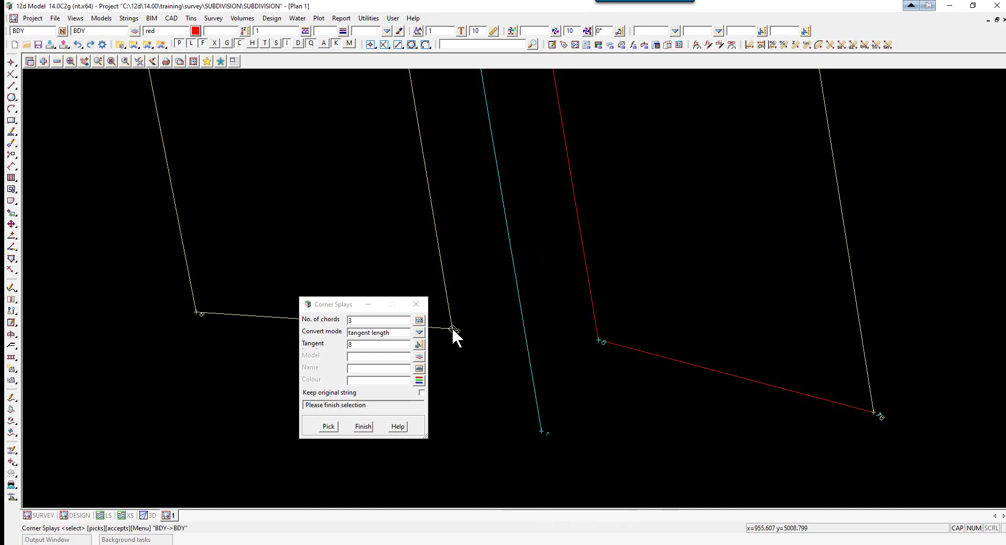
pyautogui.moveTo(346, 305); pyautogui.dragTo(231, 292)
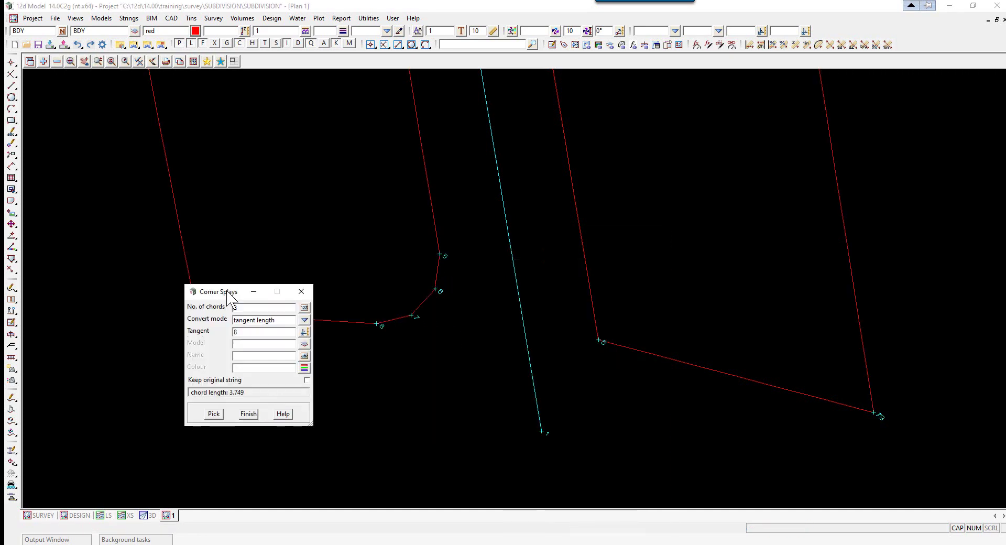
pyautogui.click(215, 413)
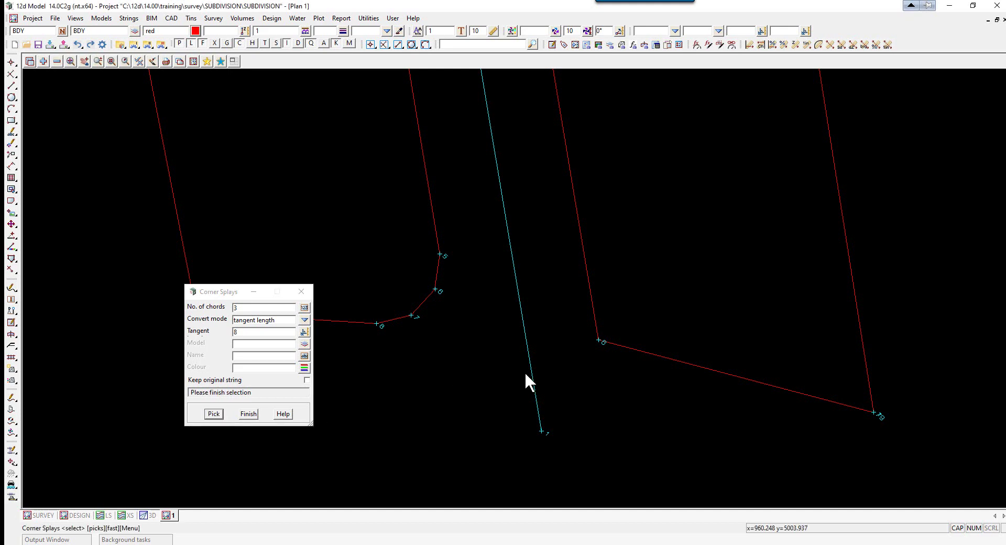
pyautogui.middleClick(595, 341)
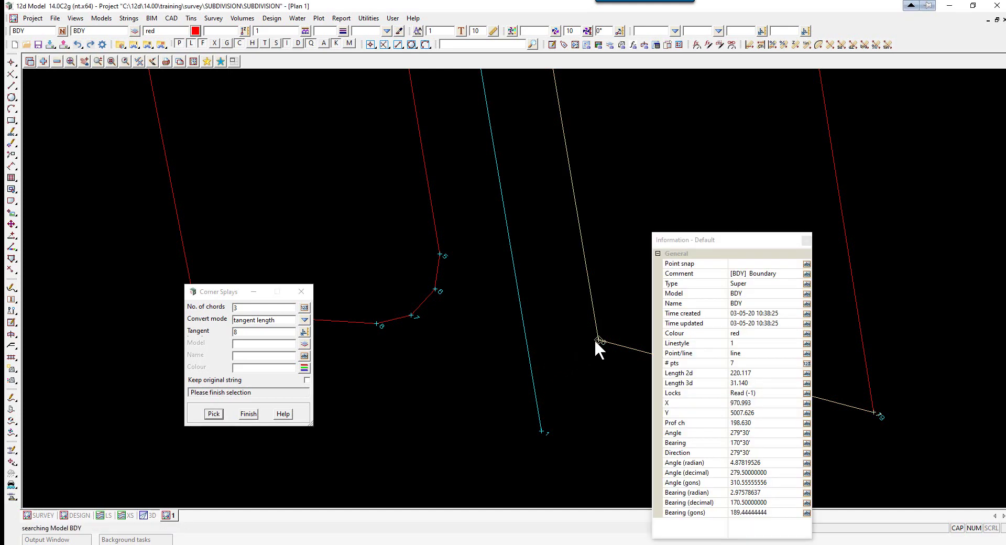
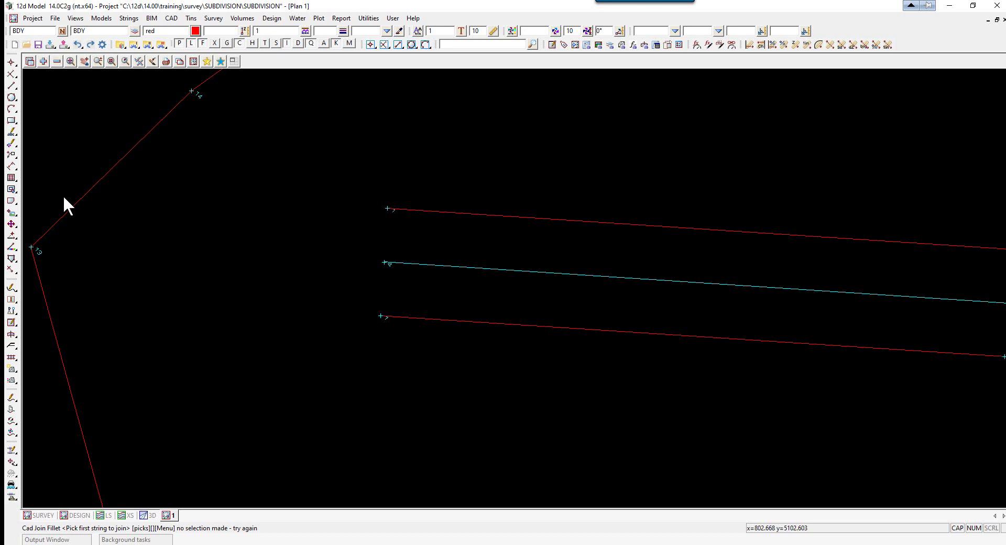
# - Create a circle of radius 12.5 centred on the western end point of the road centreline
pyautogui.click(9, 100)
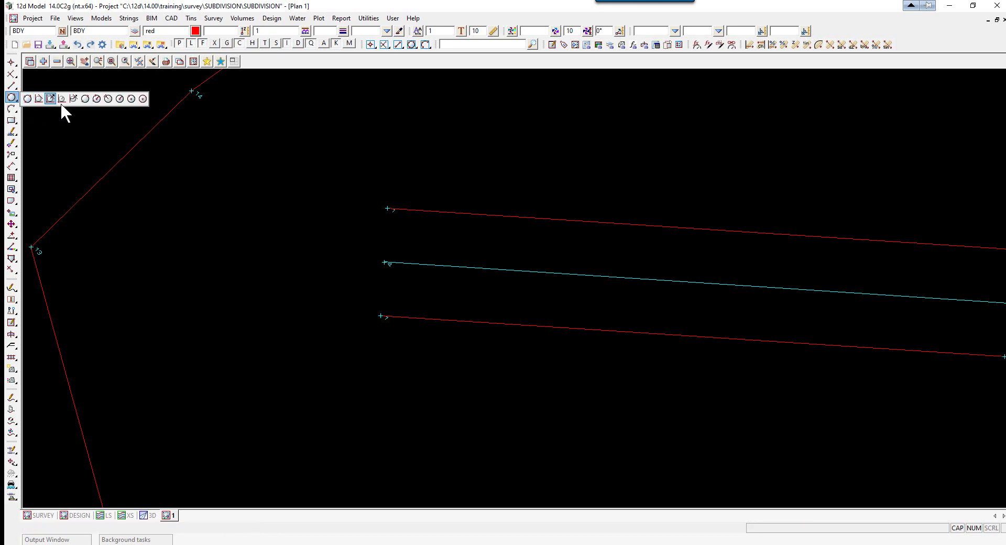
pyautogui.click(119, 99)
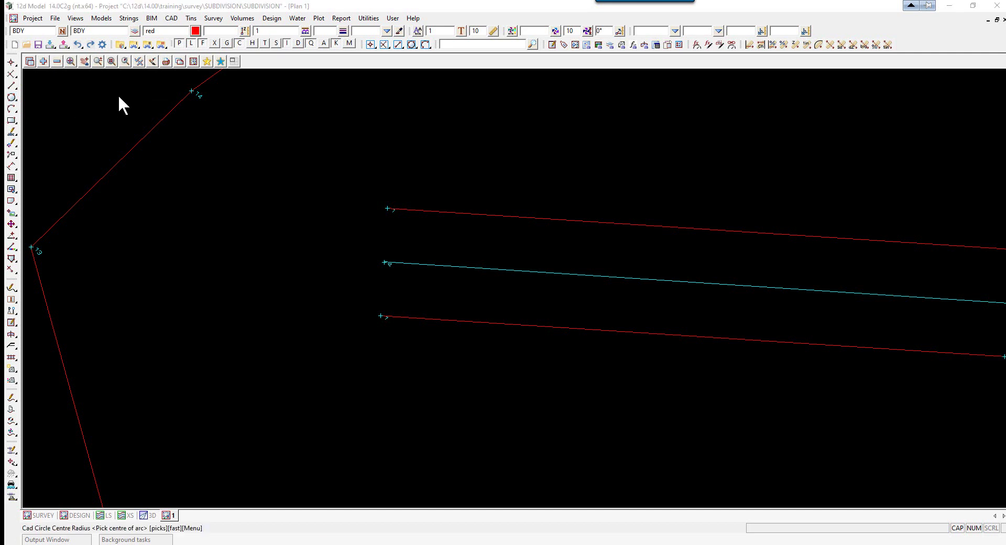
pyautogui.click(385, 263)
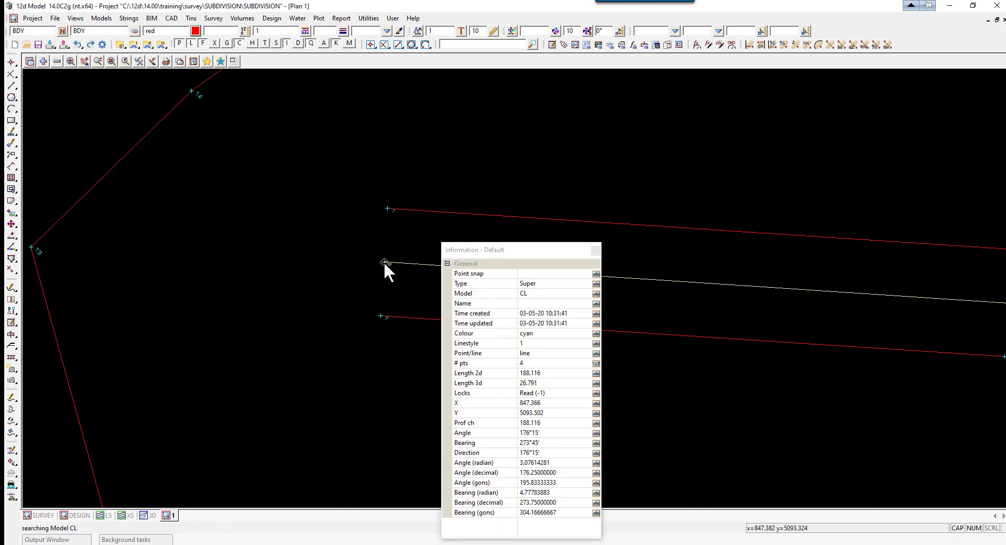
pyautogui.middleClick(385, 262)
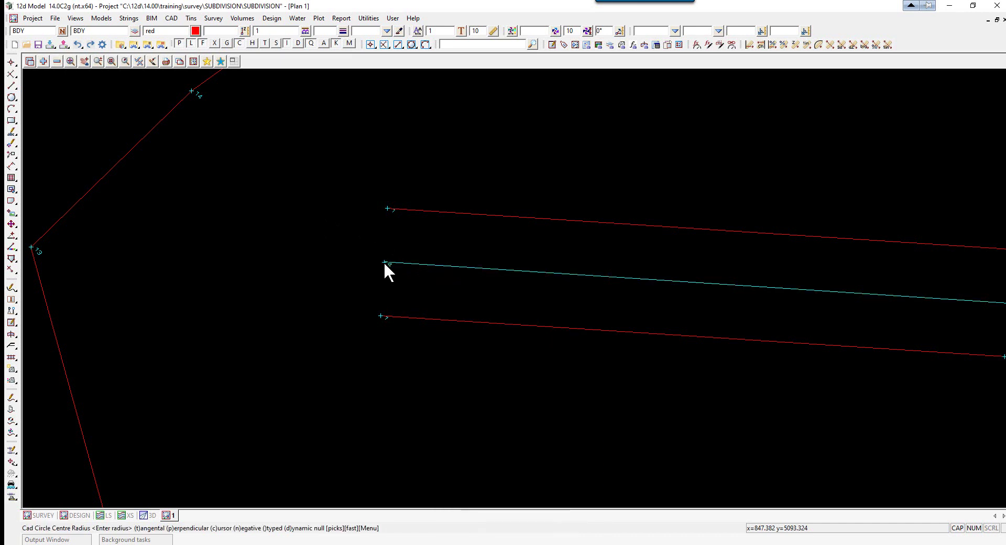
pyautogui.write('12')
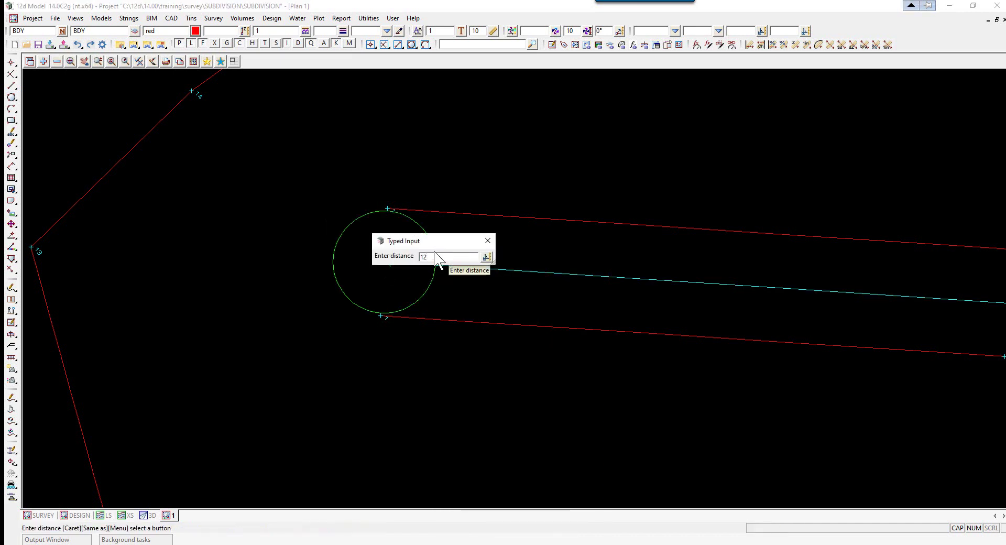
pyautogui.write('.5')
pyautogui.press('Return')
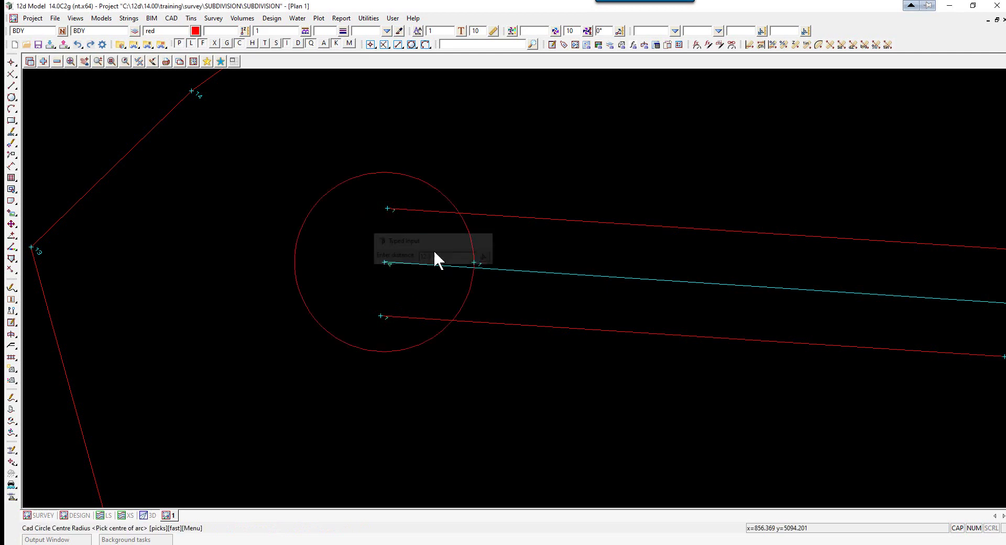
pyautogui.scroll(-2, 342, 264)
pyautogui.scroll(-1, 342, 265)
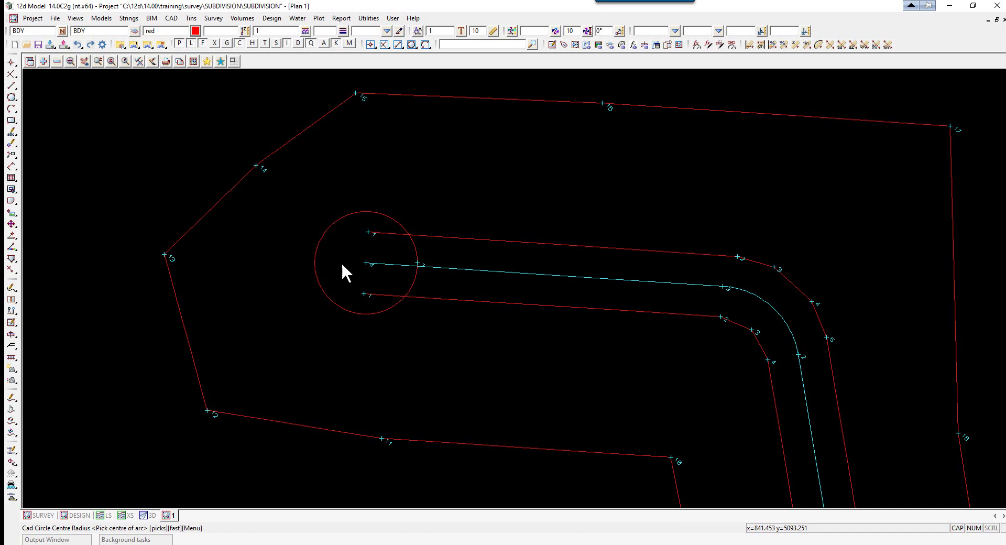
pyautogui.click(172, 18)
pyautogui.moveTo(188, 222)
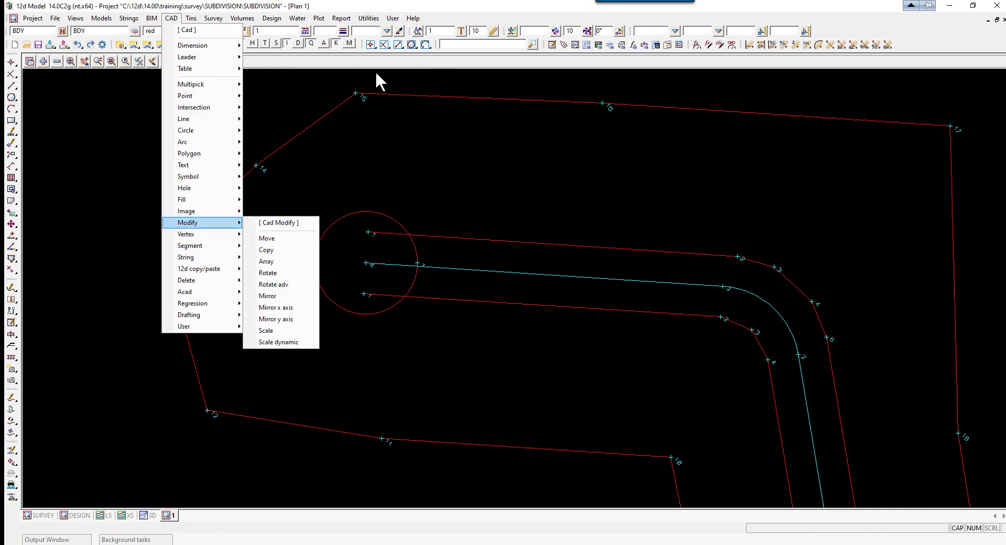
pyautogui.moveTo(199, 84)
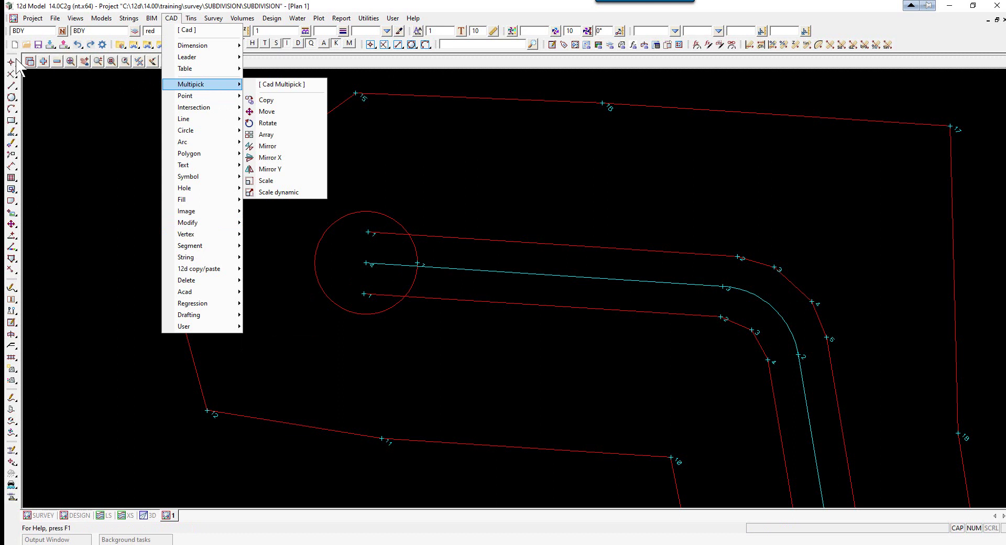
# - Locate an offset point from the outer road boundary's western end, at distance 0 along the string and offset -5
pyautogui.click(11, 61)
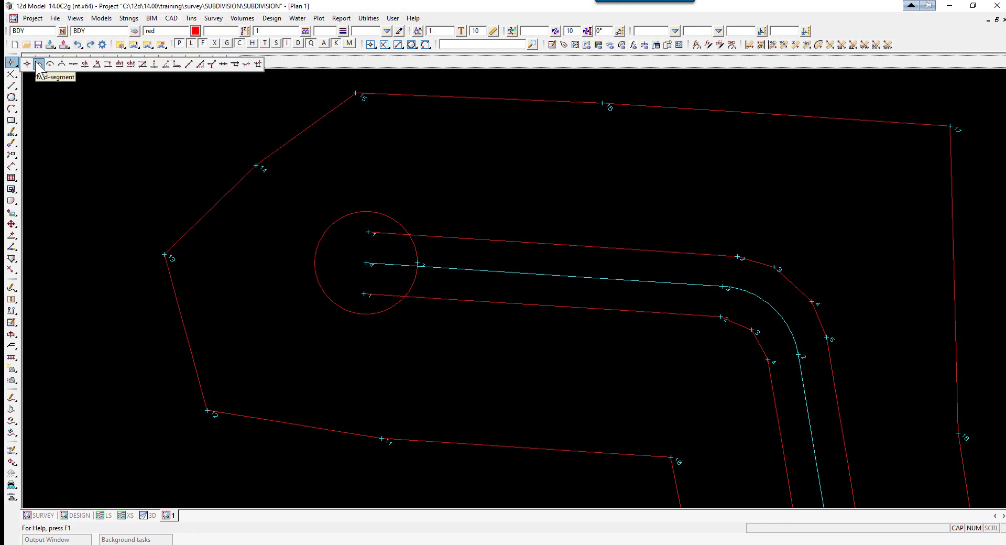
pyautogui.click(111, 65)
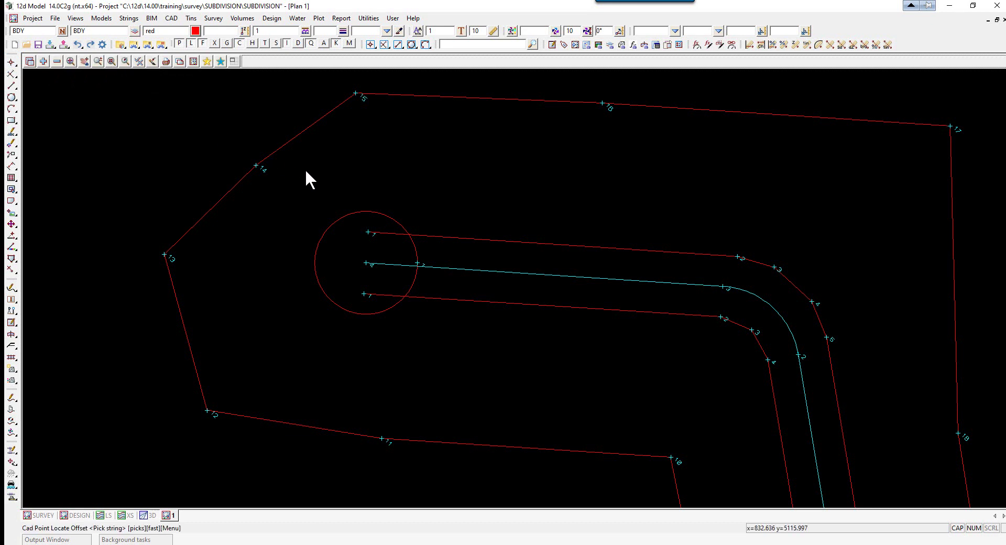
pyautogui.click(392, 232)
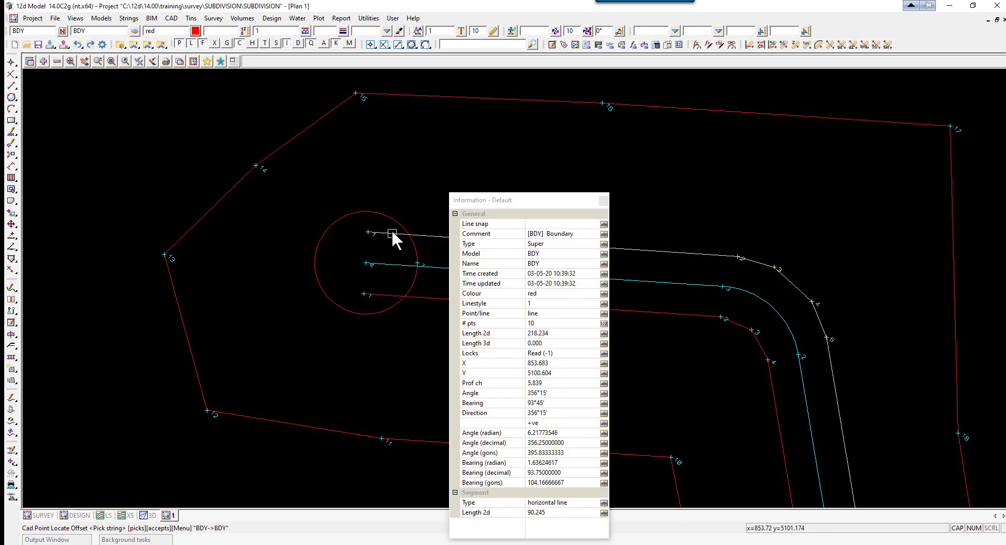
pyautogui.middleClick(391, 229)
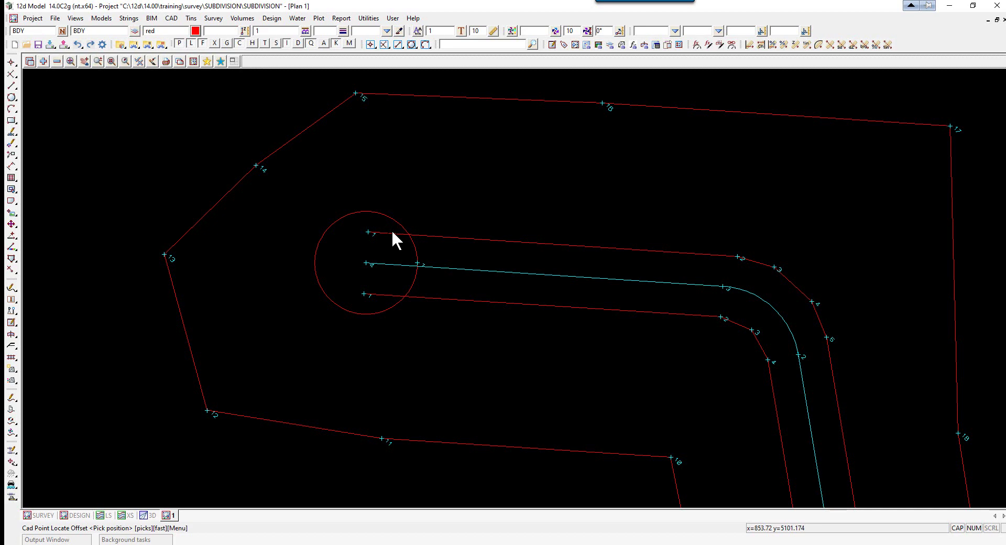
pyautogui.click(368, 231)
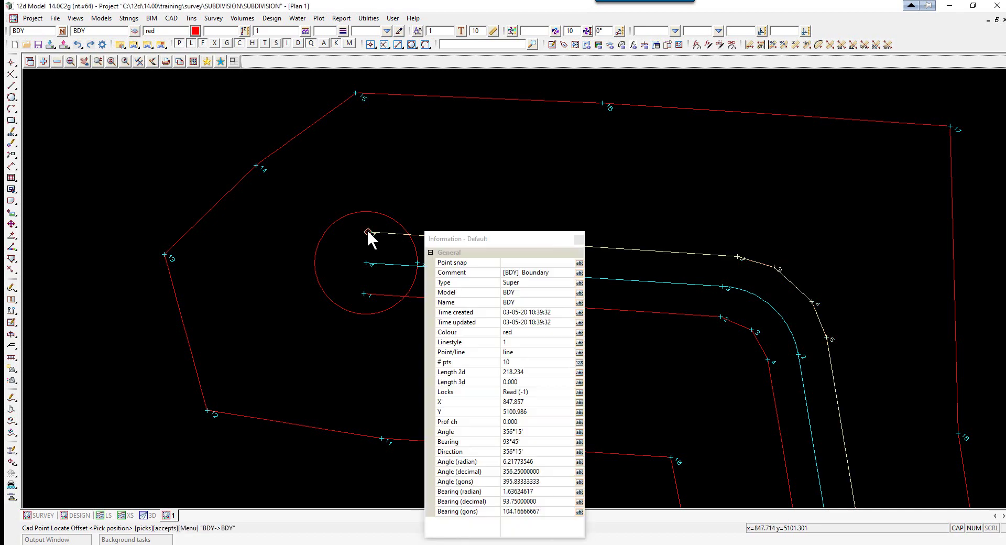
pyautogui.middleClick(367, 231)
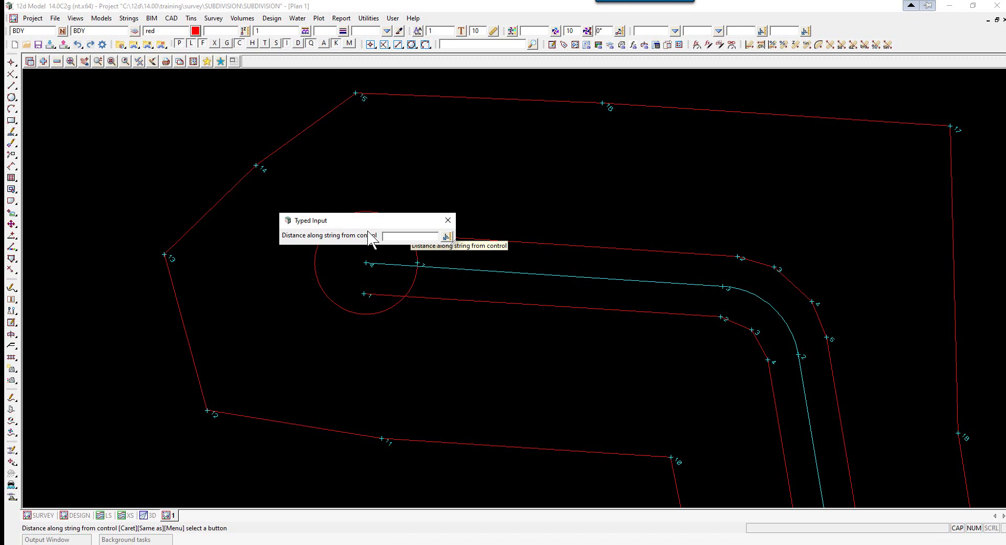
pyautogui.write('0')
pyautogui.press('Return')
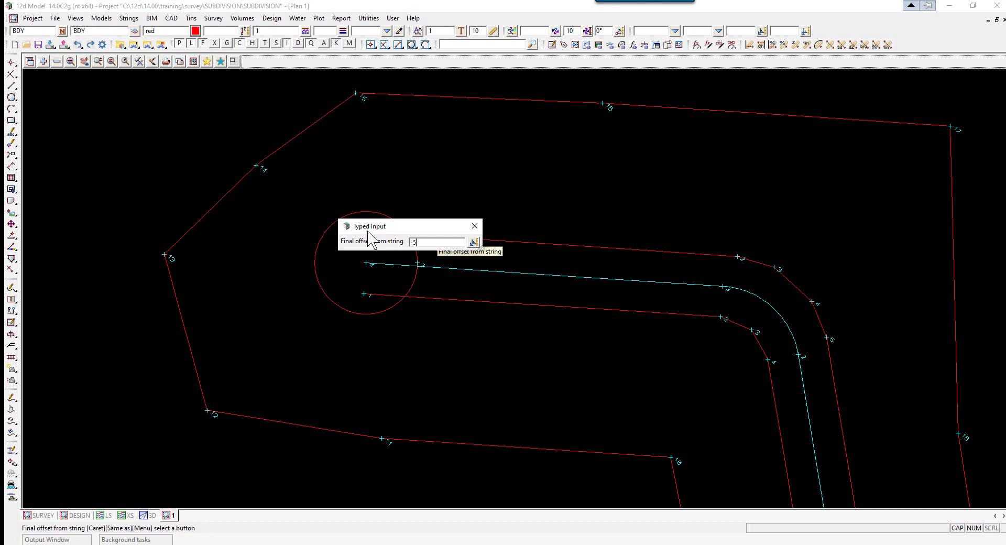
pyautogui.write('-5')
pyautogui.press('Return')
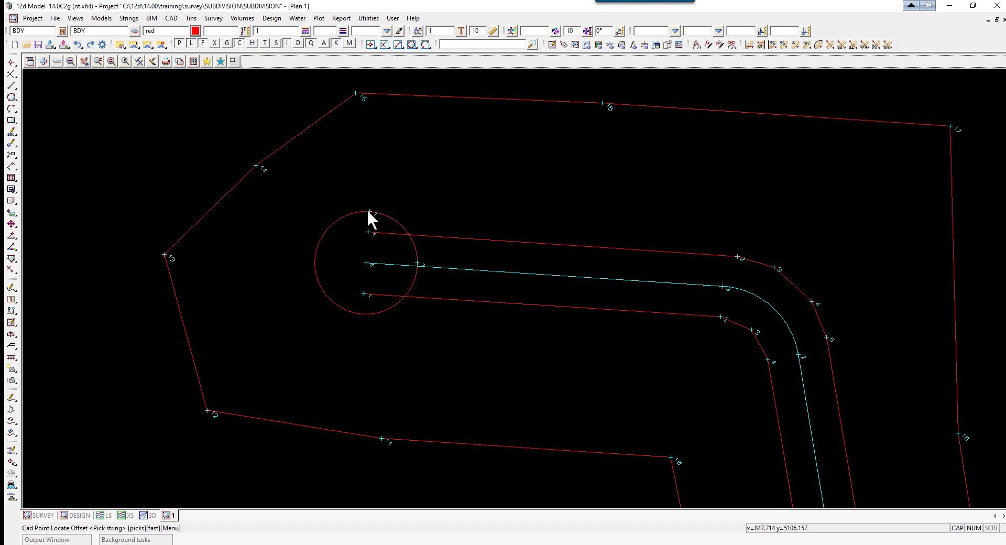
pyautogui.click(370, 212)
# - Create an 8-sided polygon circumscribed about the cul-de-sac circle, centred on the road centreline's western end and set out through the offset point
pyautogui.click(11, 121)
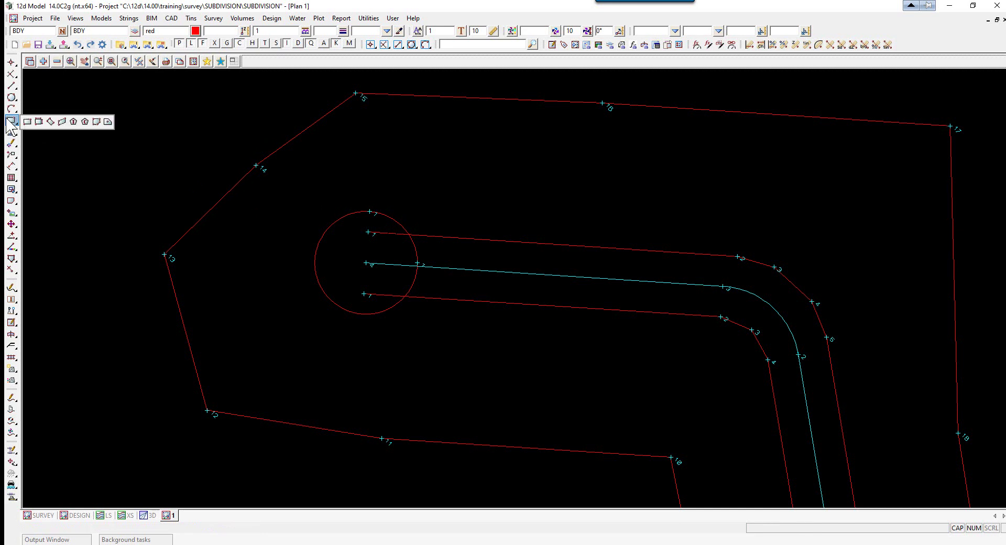
pyautogui.click(86, 124)
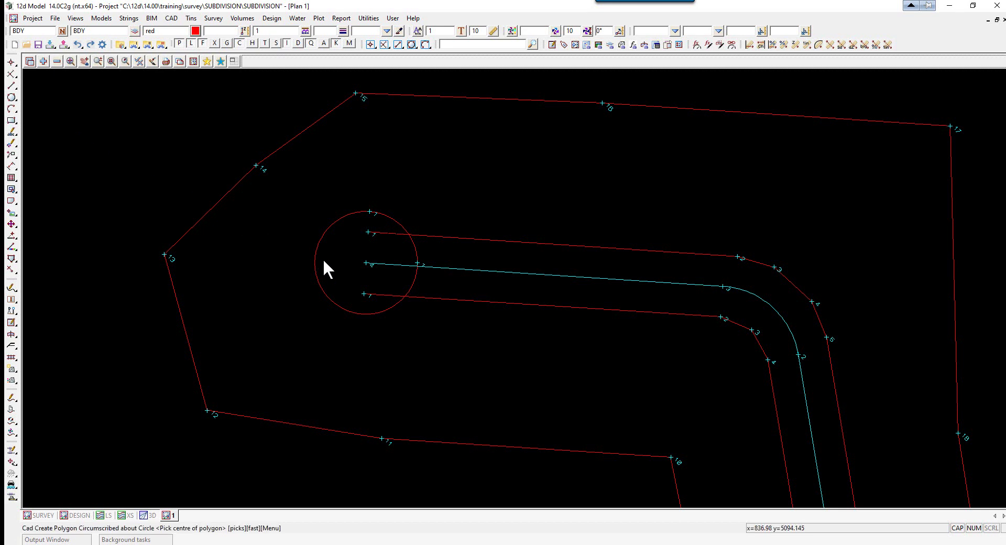
pyautogui.click(365, 263)
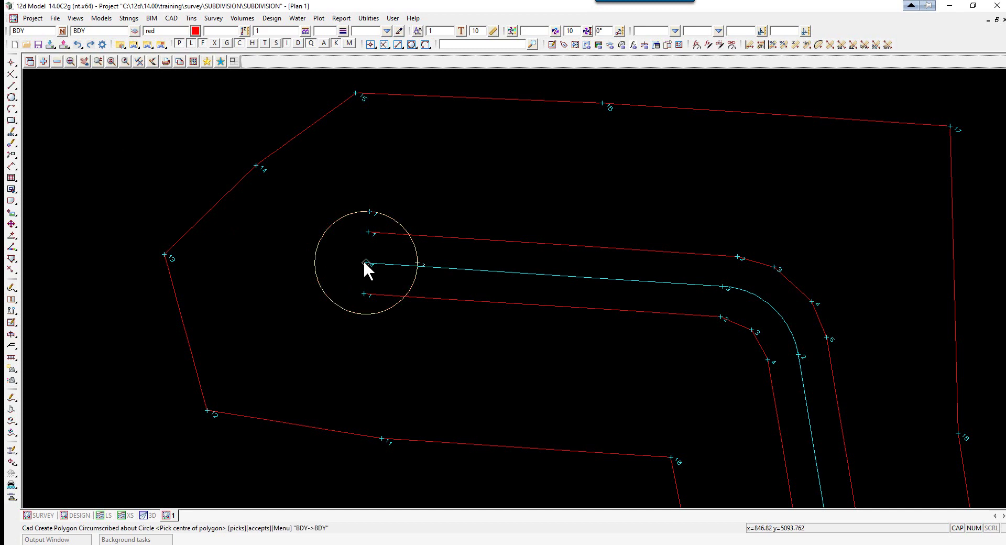
pyautogui.click(365, 262)
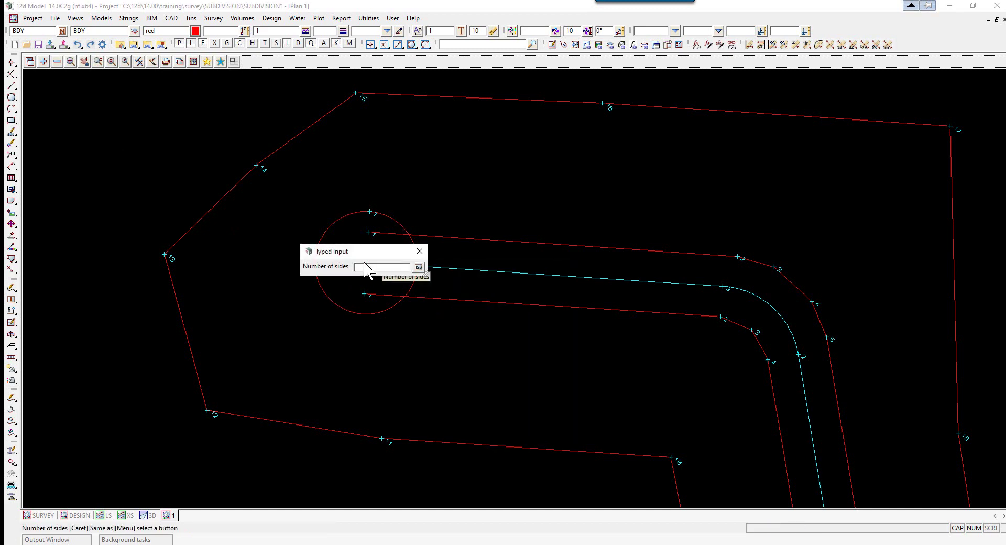
pyautogui.write('8')
pyautogui.press('Return')
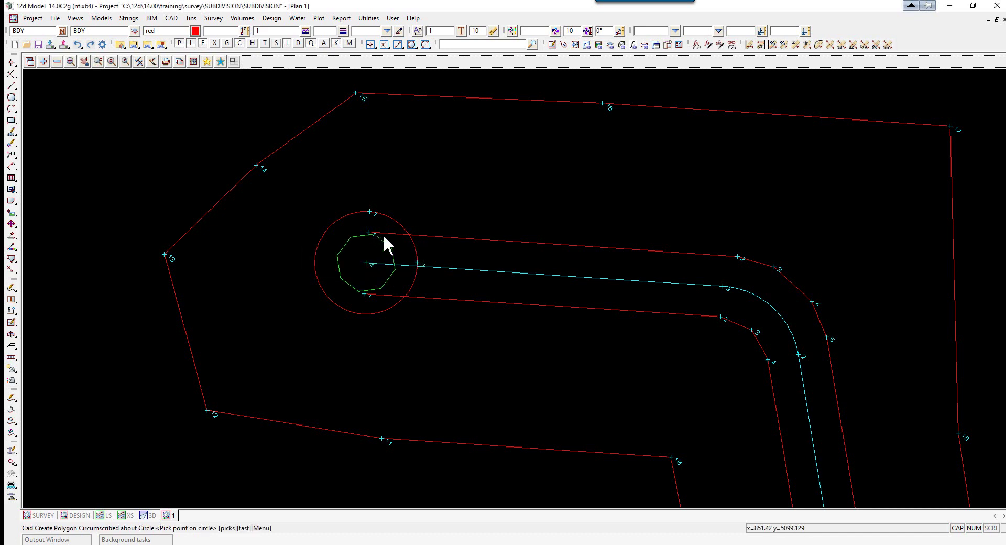
pyautogui.click(370, 212)
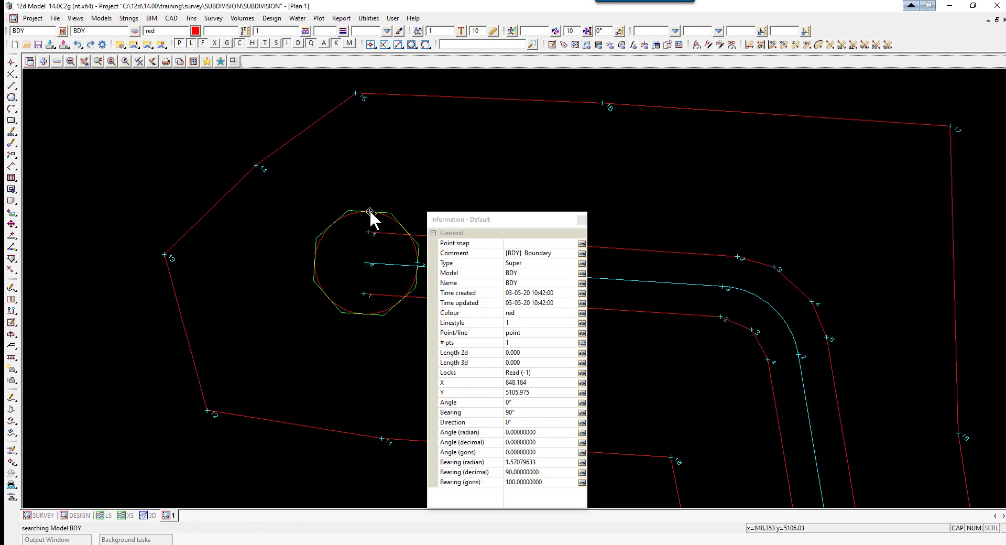
pyautogui.click(370, 212)
pyautogui.scroll(3, 377, 260)
pyautogui.scroll(-3, 377, 257)
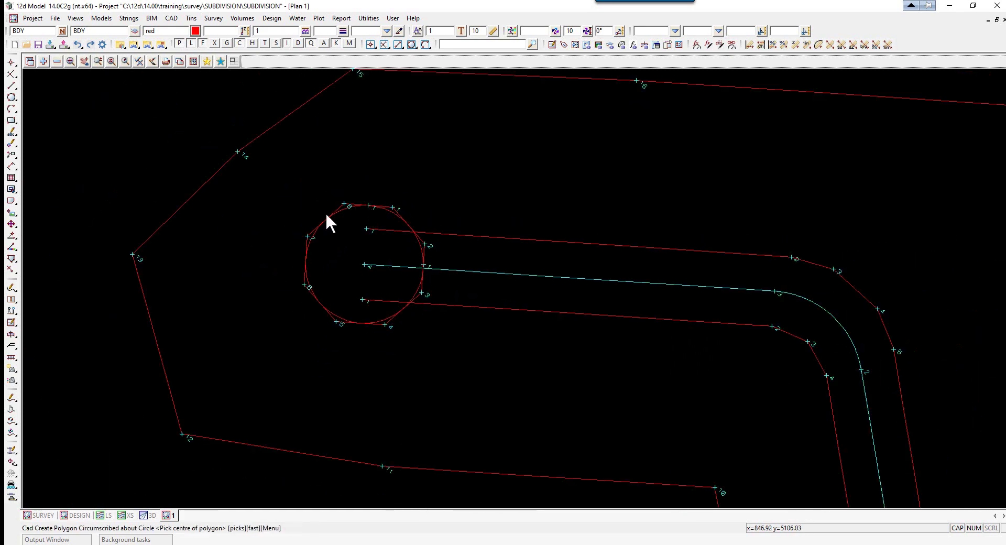
# - Delete the offset construction point north of the cul-de-sac and the construction circle, keeping the octagon
pyautogui.click(13, 270)
pyautogui.click(27, 268)
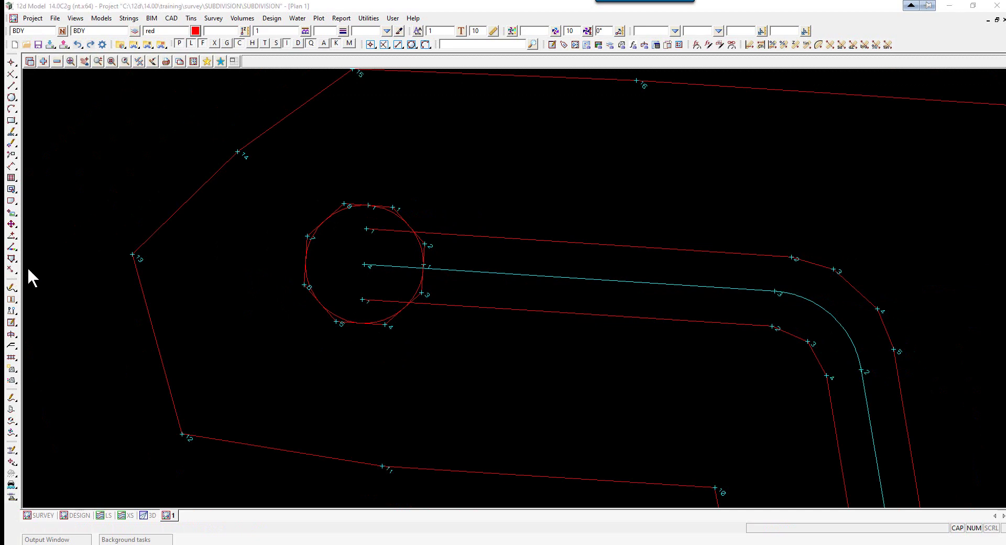
pyautogui.click(369, 205)
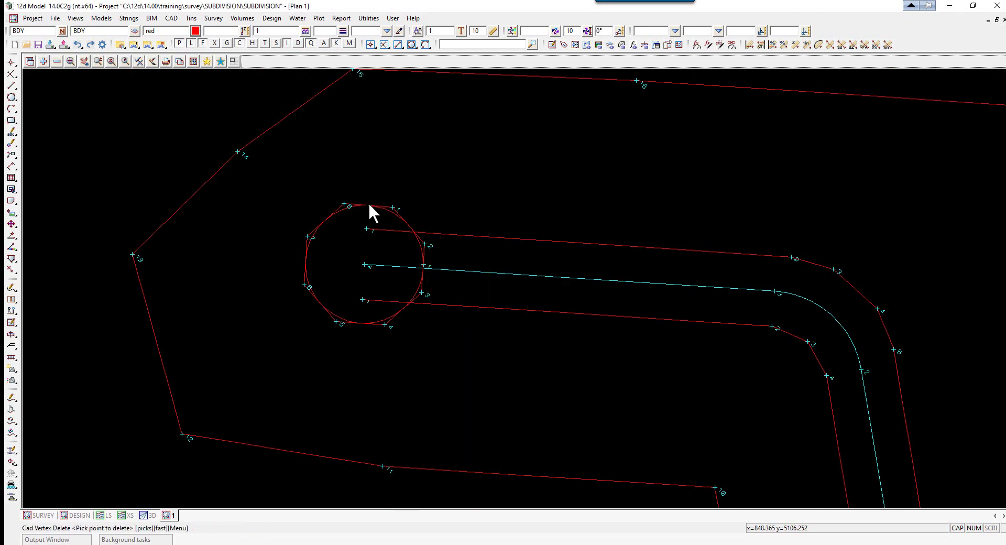
pyautogui.click(11, 270)
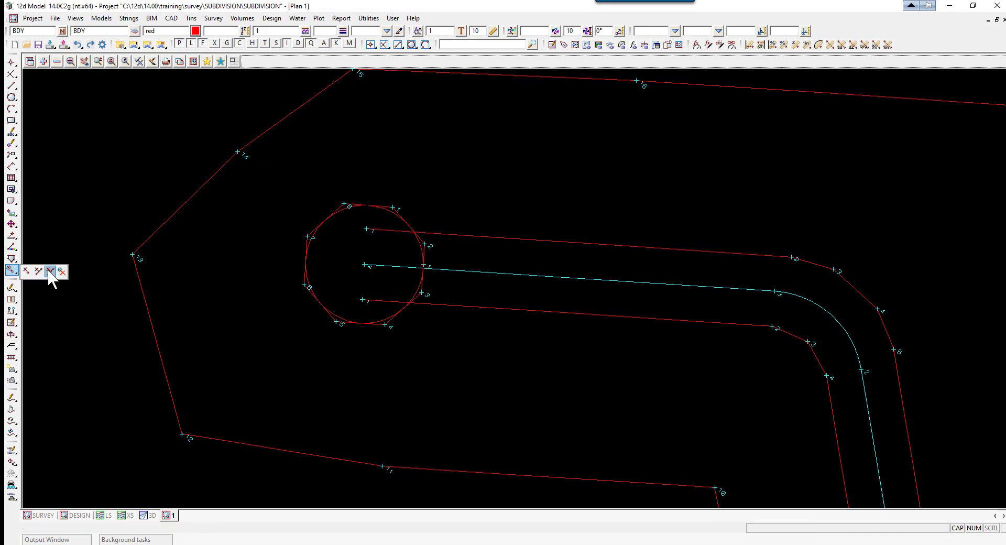
pyautogui.click(50, 270)
pyautogui.click(417, 247)
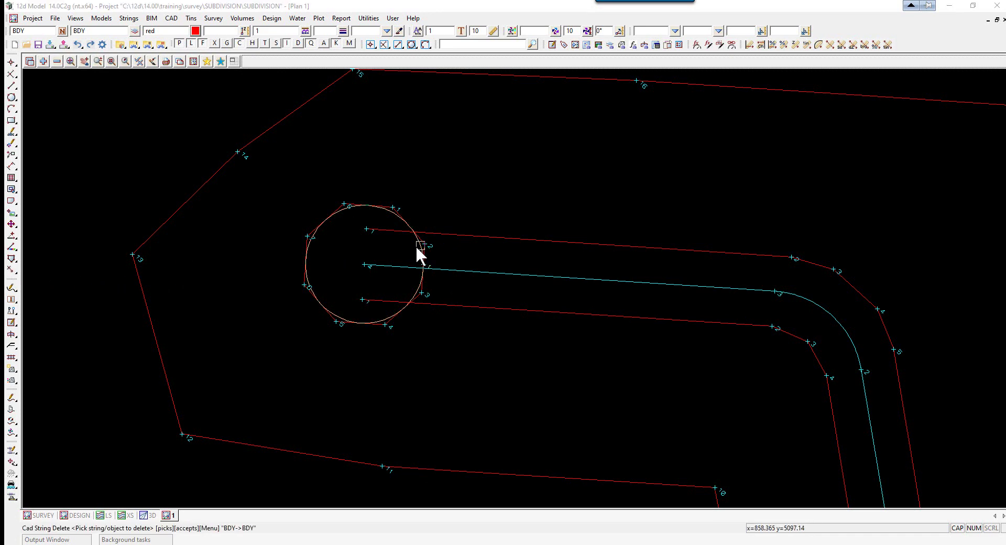
pyautogui.middleClick(416, 247)
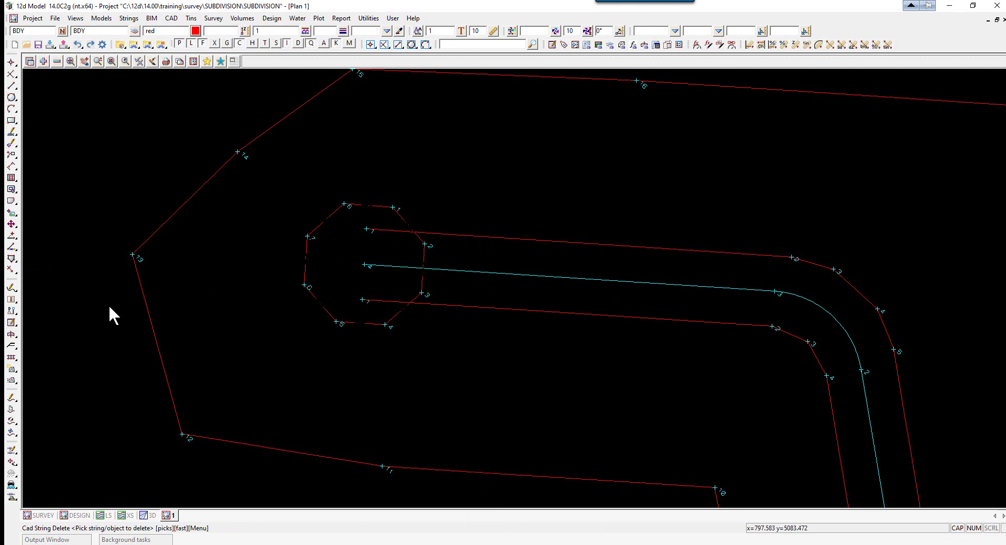
# - Delete the octagon's eastern segment, where the road centreline crosses it, to open the cul-de-sac head towards the road
pyautogui.click(12, 270)
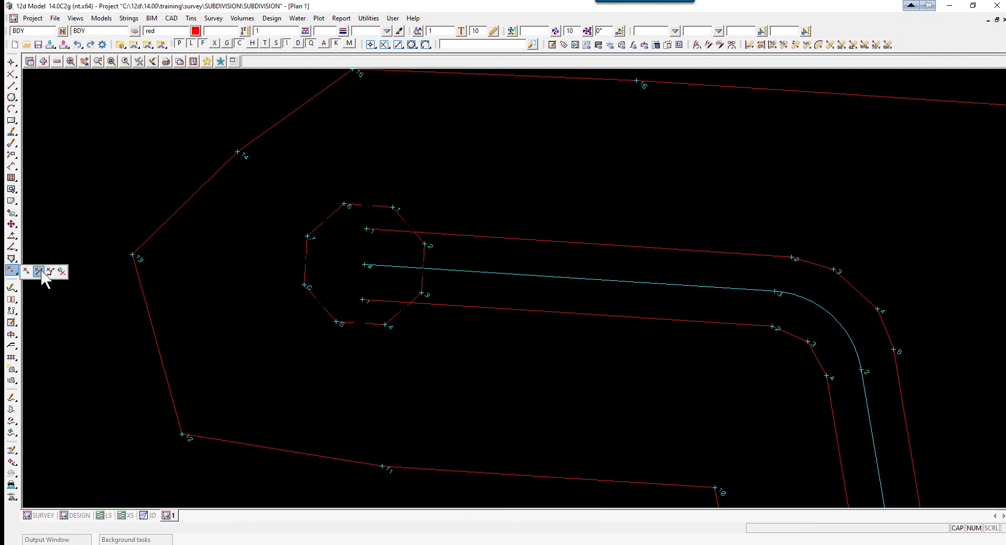
pyautogui.click(39, 272)
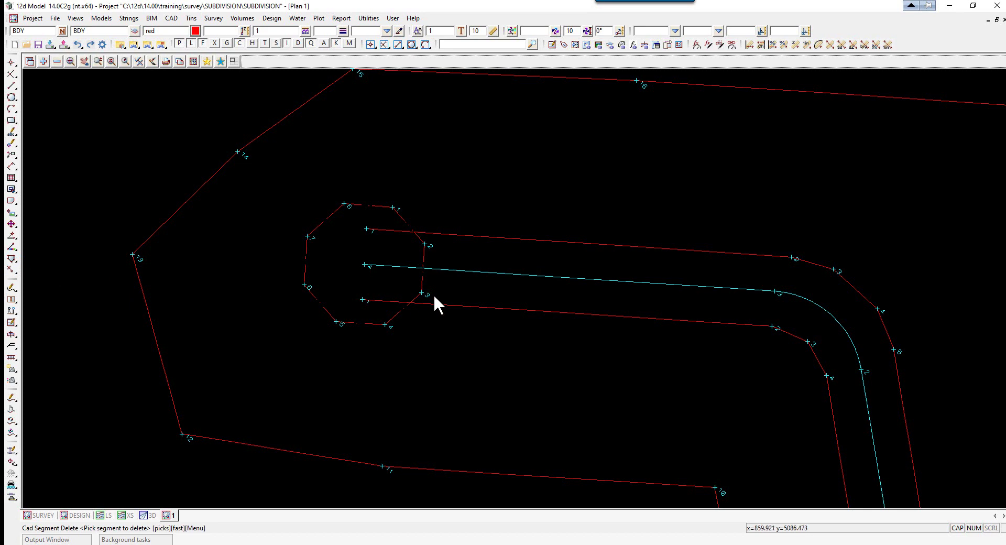
pyautogui.click(425, 254)
# - Join the octagon's open southern leg to the inner road boundary with Join Fillet, trimming both strings to a sharp corner
pyautogui.moveTo(11, 257)
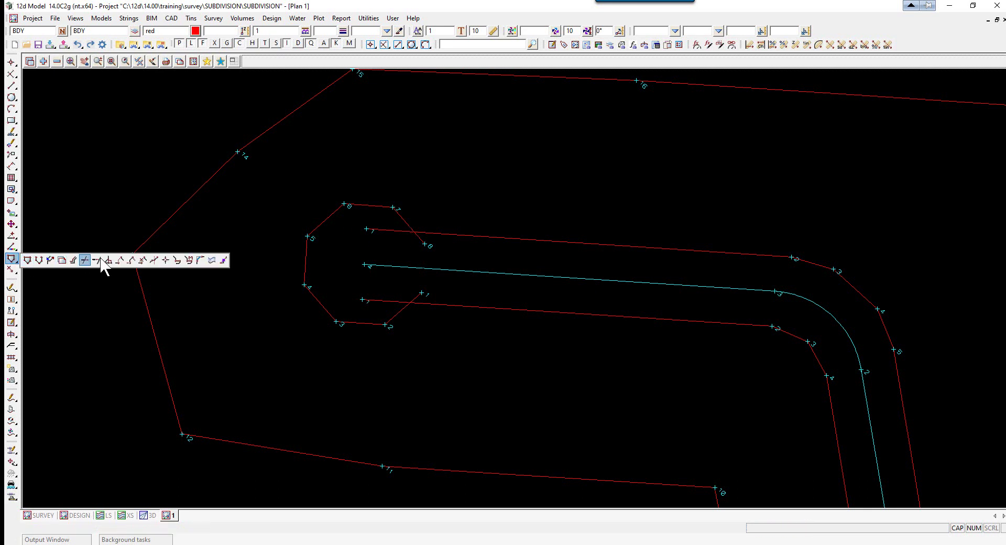
pyautogui.click(199, 261)
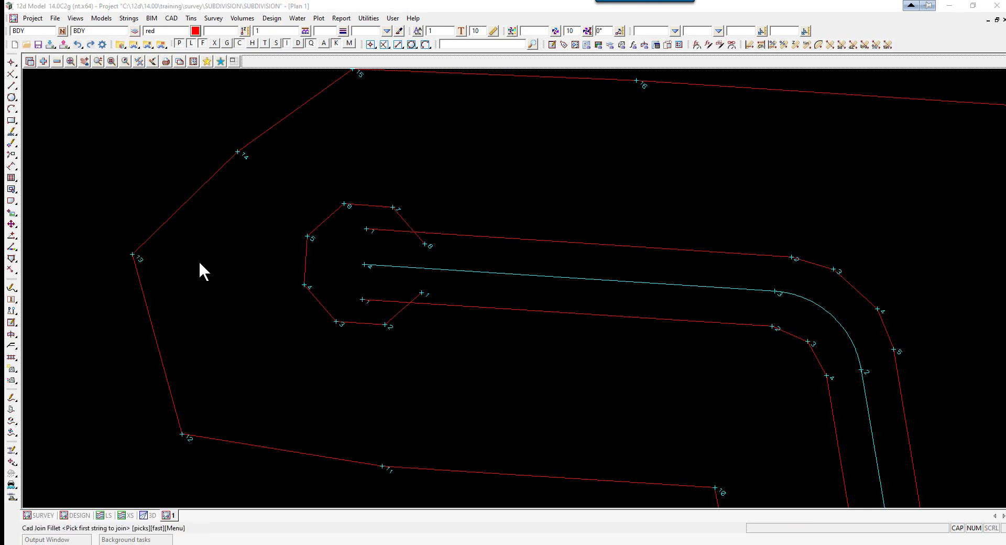
pyautogui.click(397, 313)
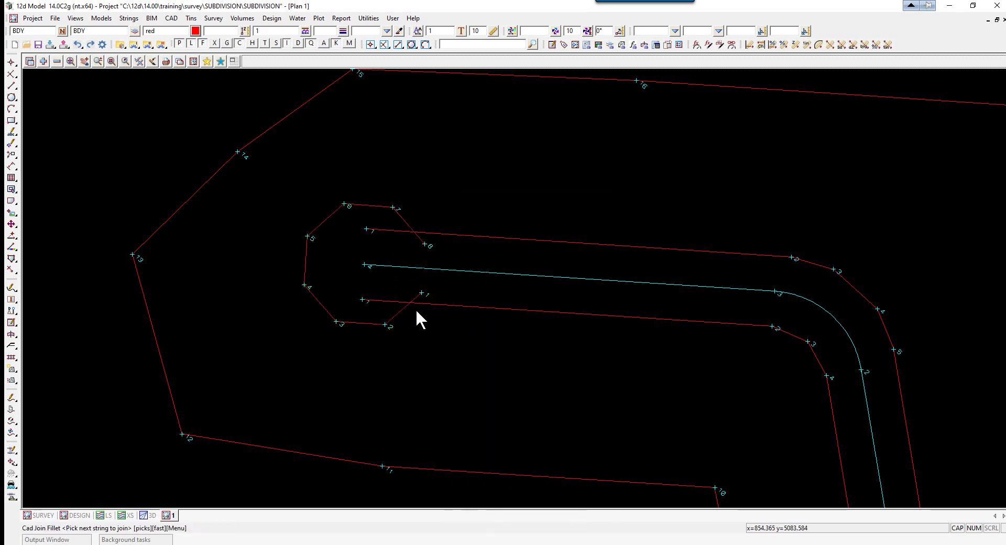
pyautogui.click(449, 305)
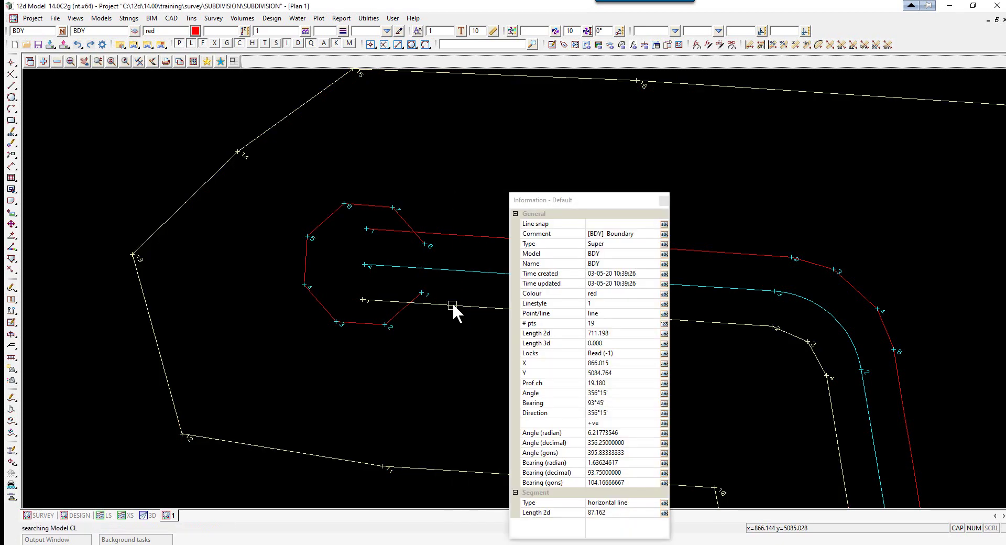
pyautogui.press('Return')
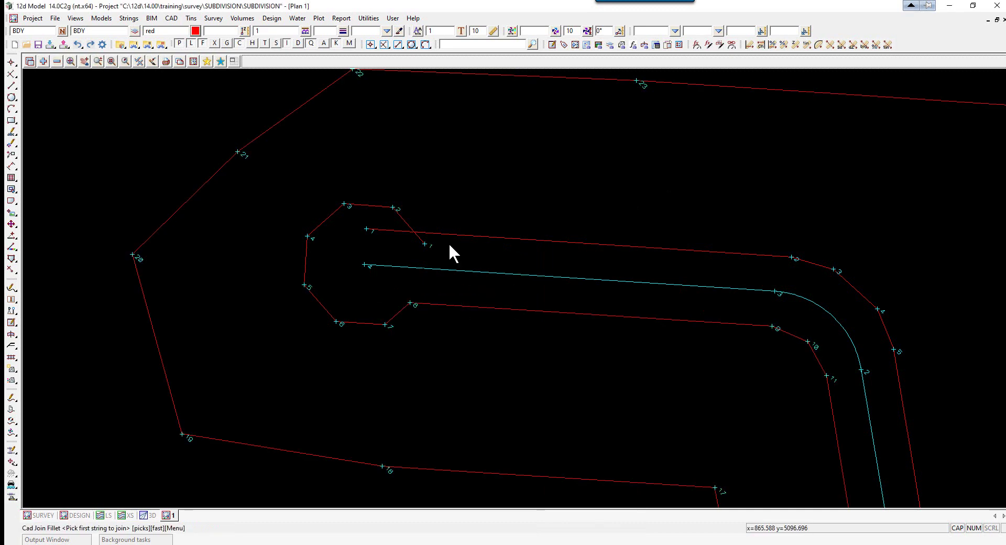
# - Join the octagon's open northern leg to the outer road boundary using Join Fillet with radius 0, and check the joined string
pyautogui.click(404, 220)
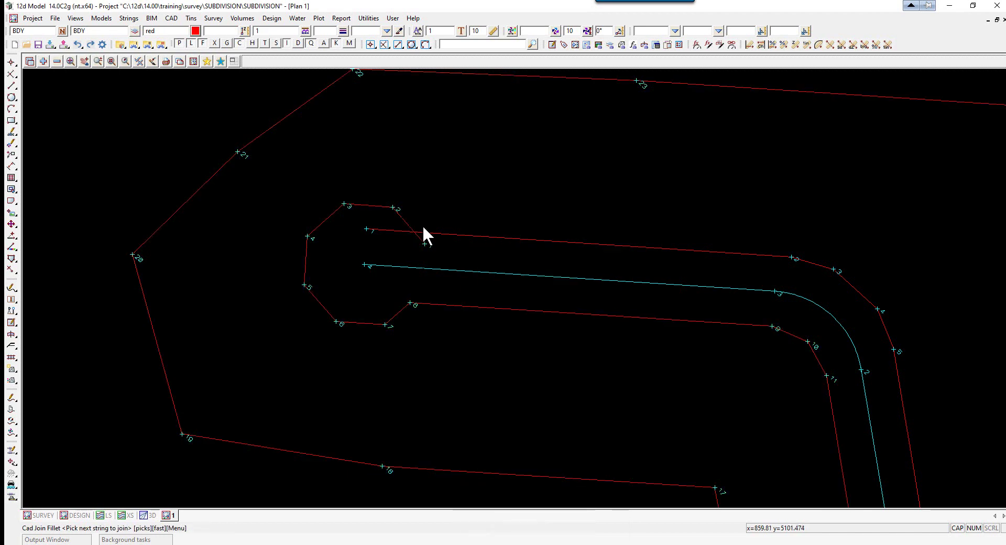
pyautogui.click(447, 233)
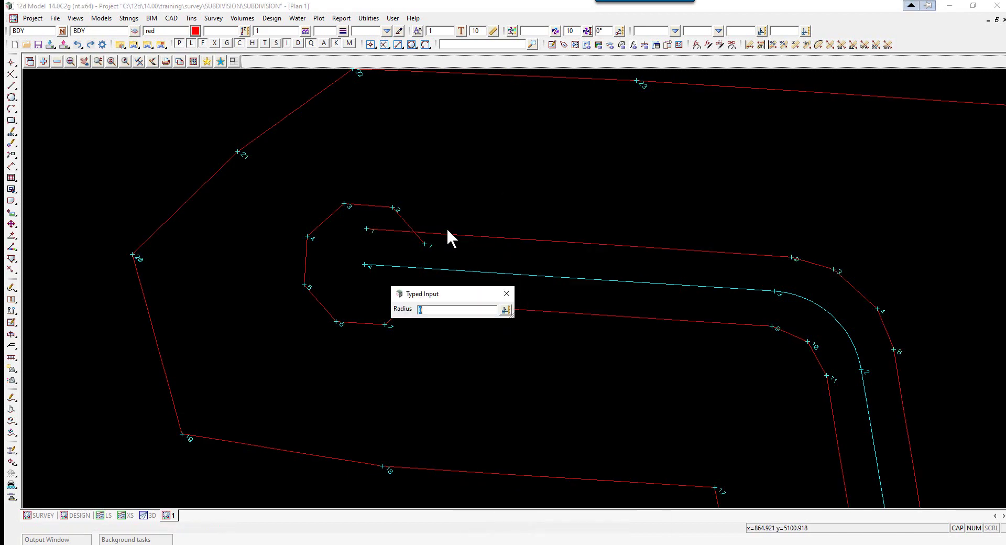
pyautogui.press('Return')
pyautogui.scroll(-3, 435, 242)
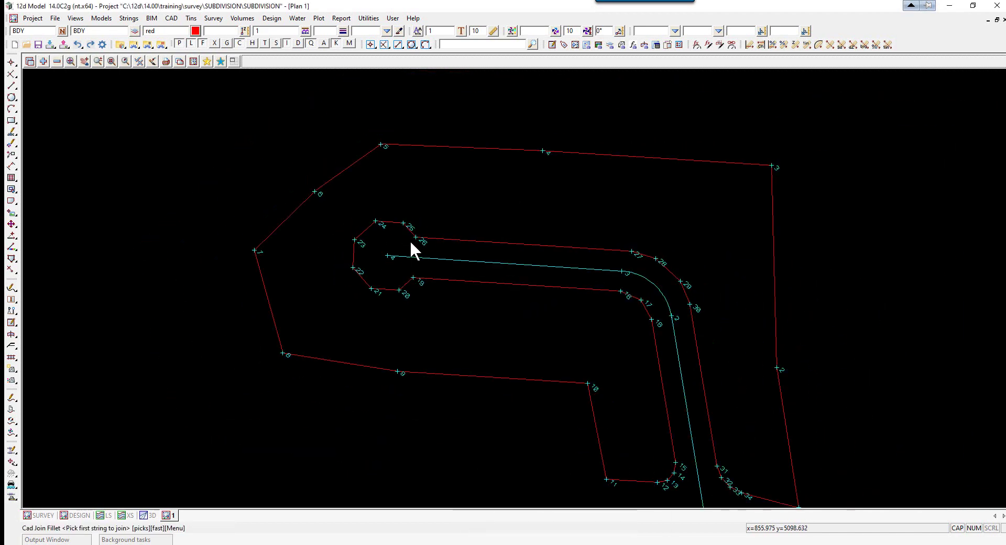
pyautogui.click(431, 282)
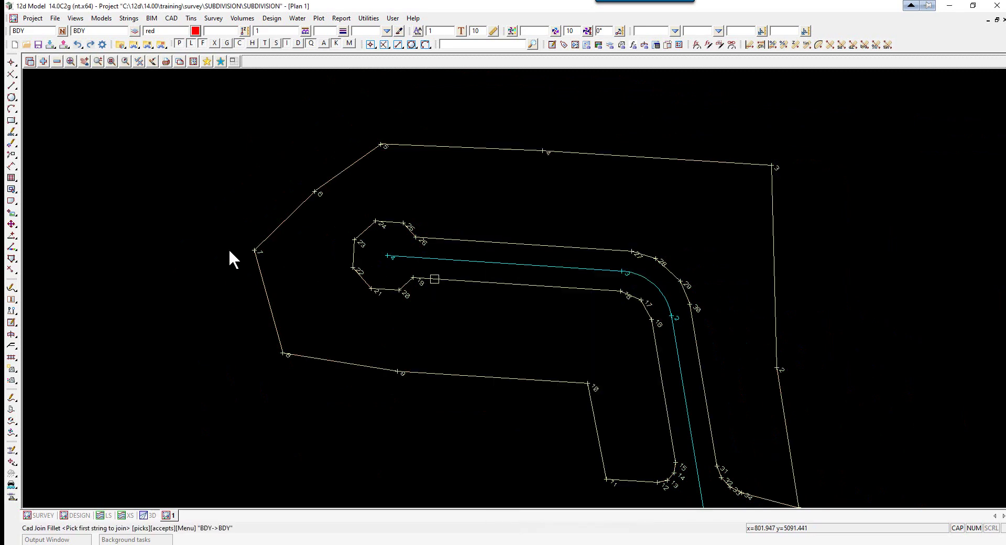
pyautogui.click(167, 189)
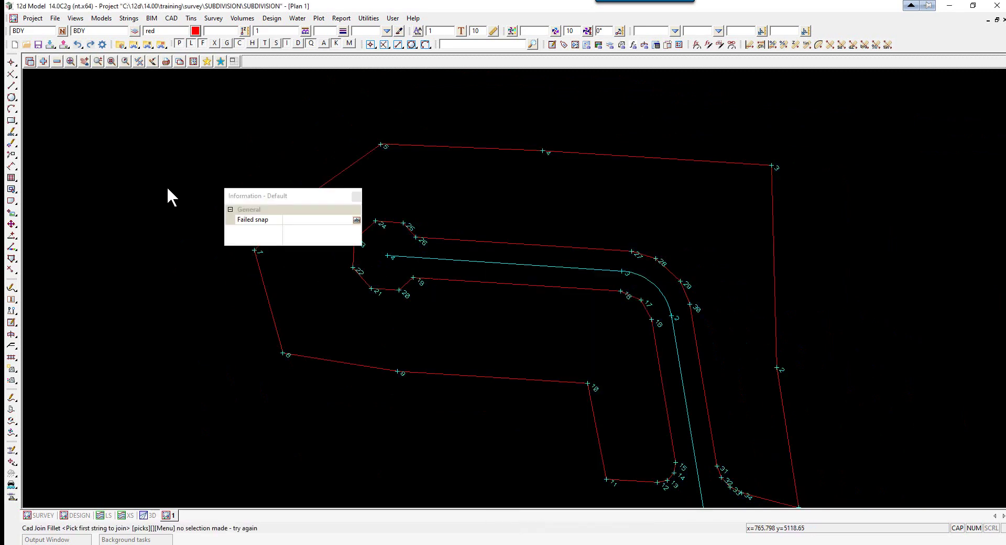